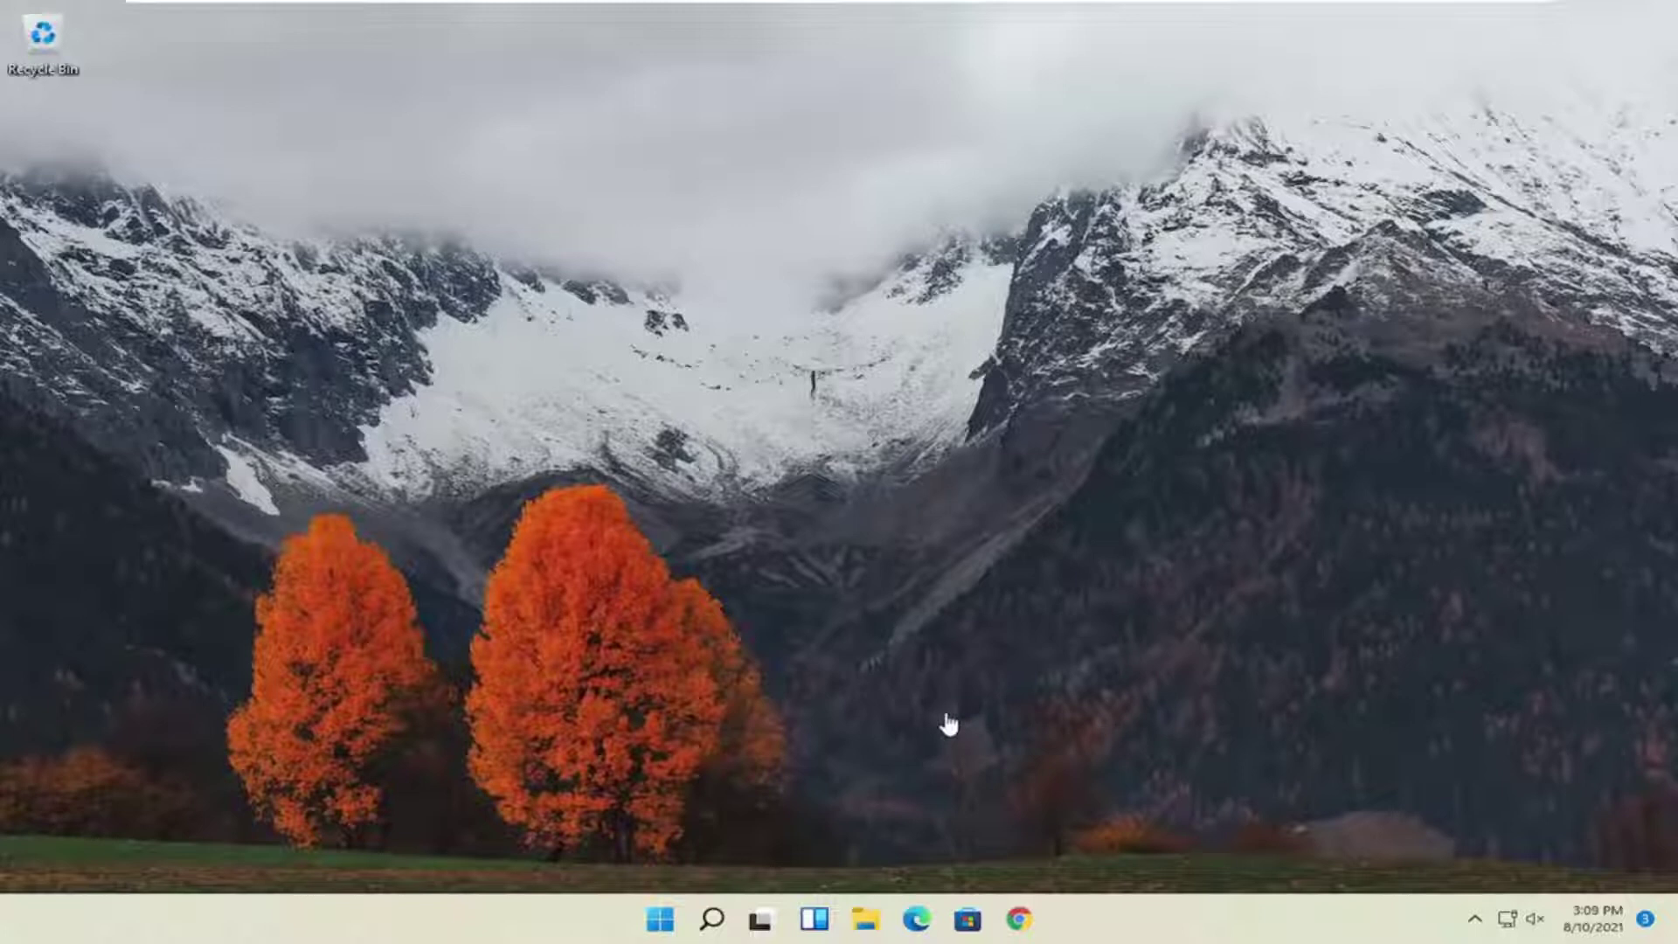
Step: Reset Chrome's settings to their original defaults, opting out of reporting current settings
{"action": "left_click", "coordinate": [1020, 920]}
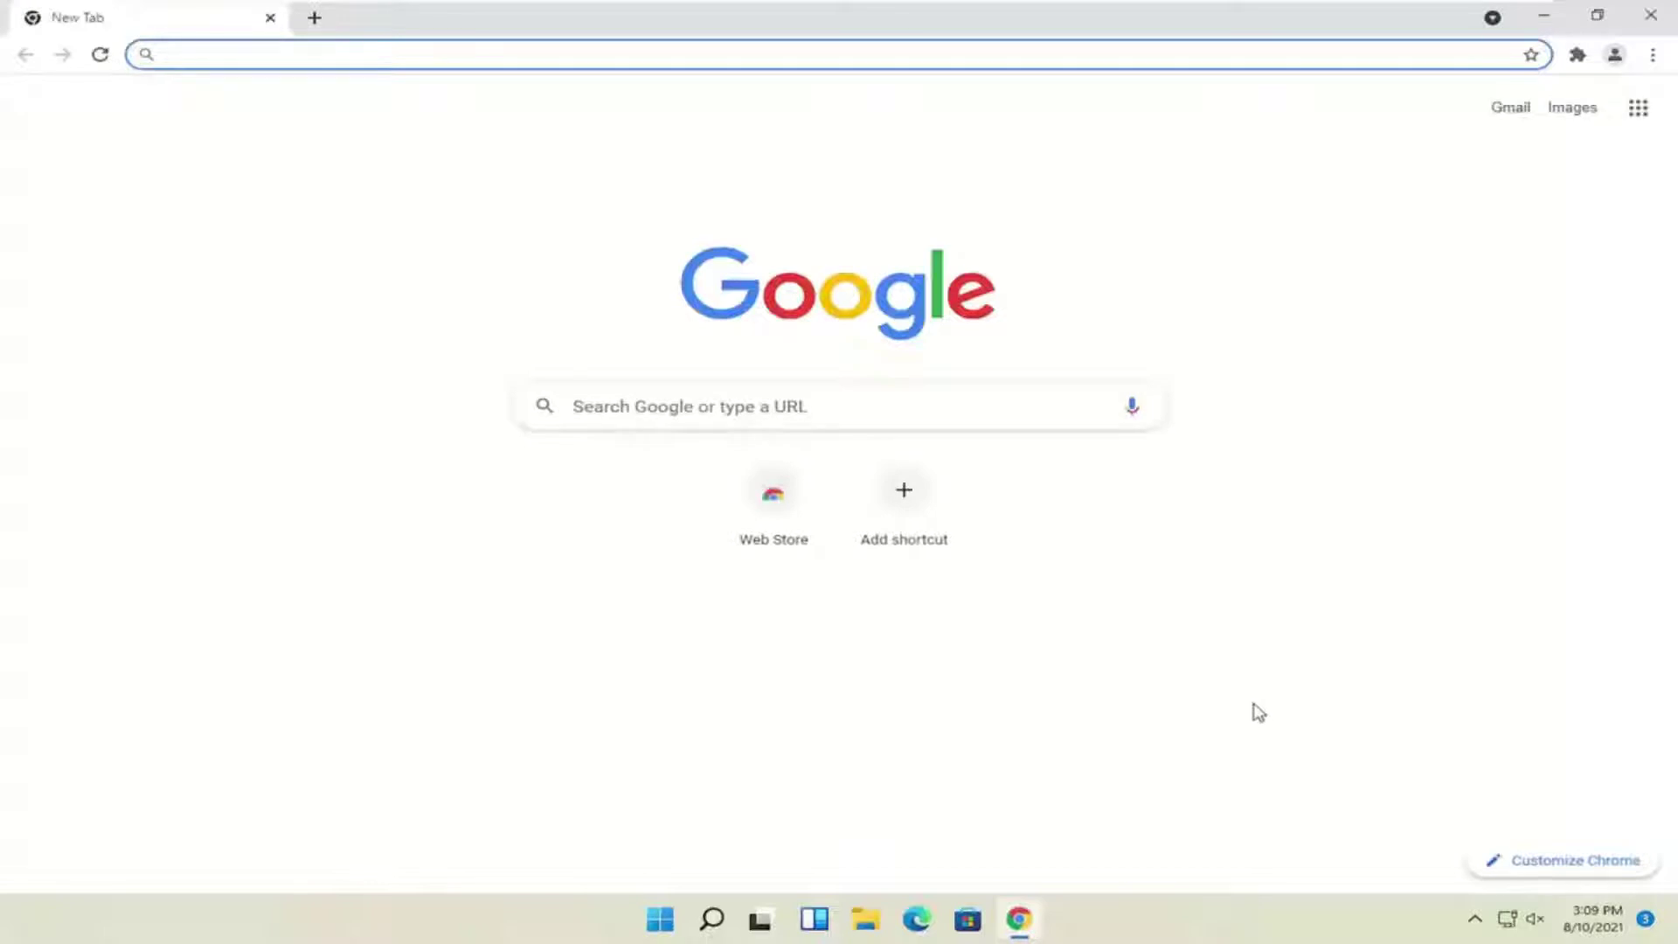
{"action": "left_click", "coordinate": [1653, 59]}
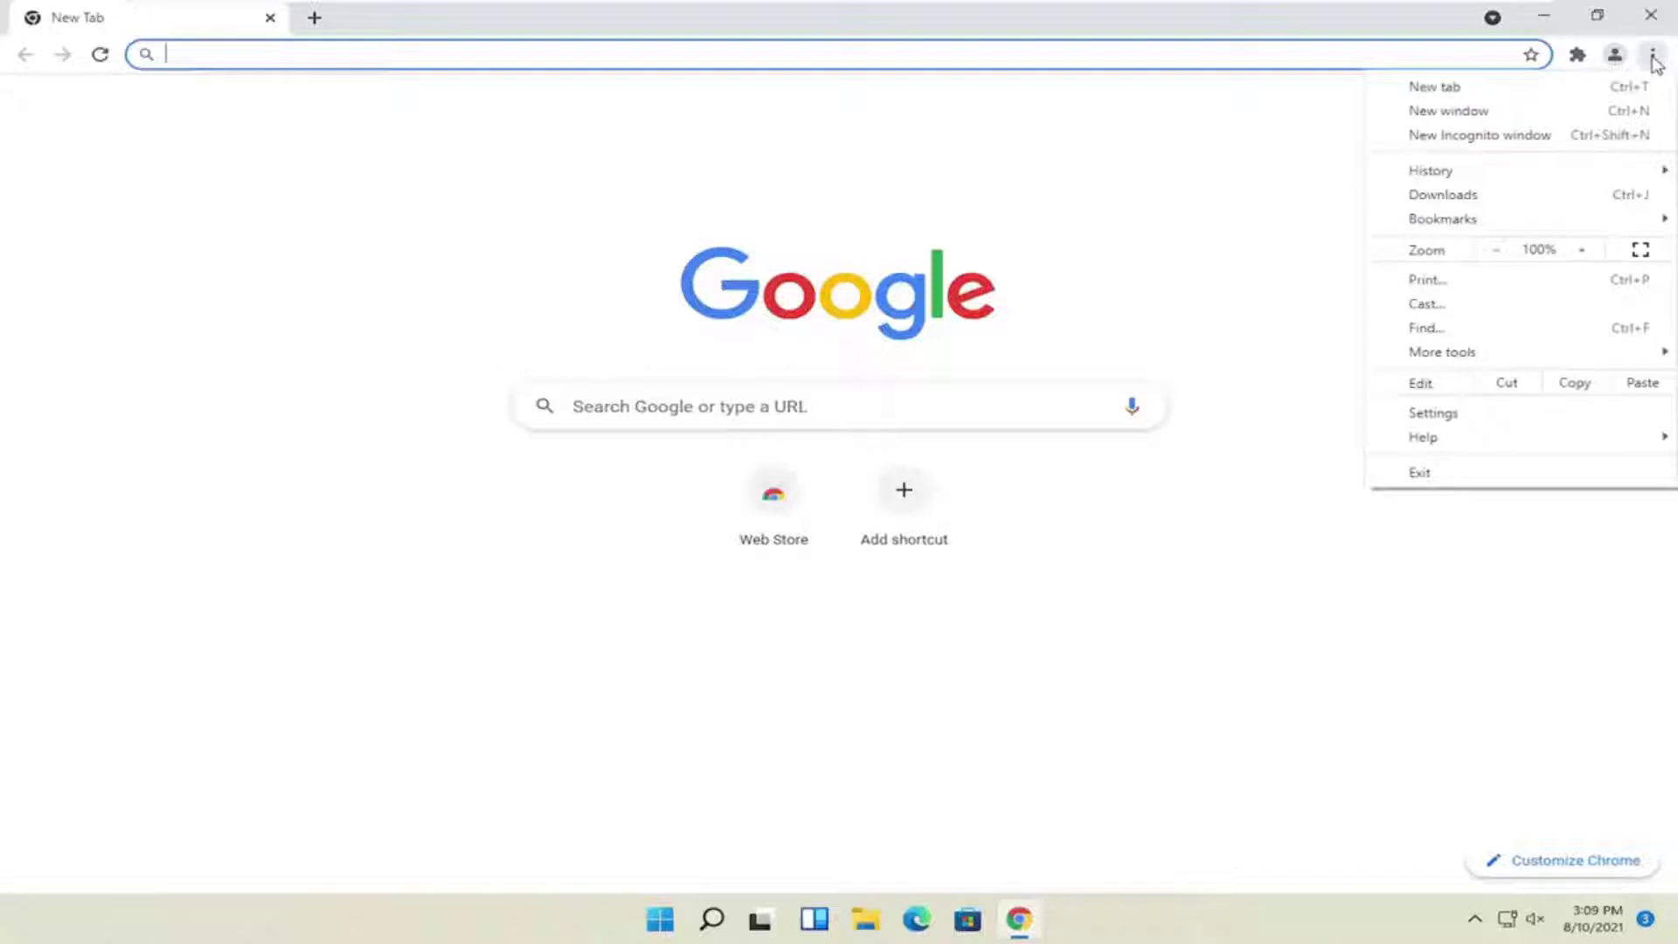
{"action": "left_click", "coordinate": [1435, 416]}
{"action": "left_click", "coordinate": [61, 505]}
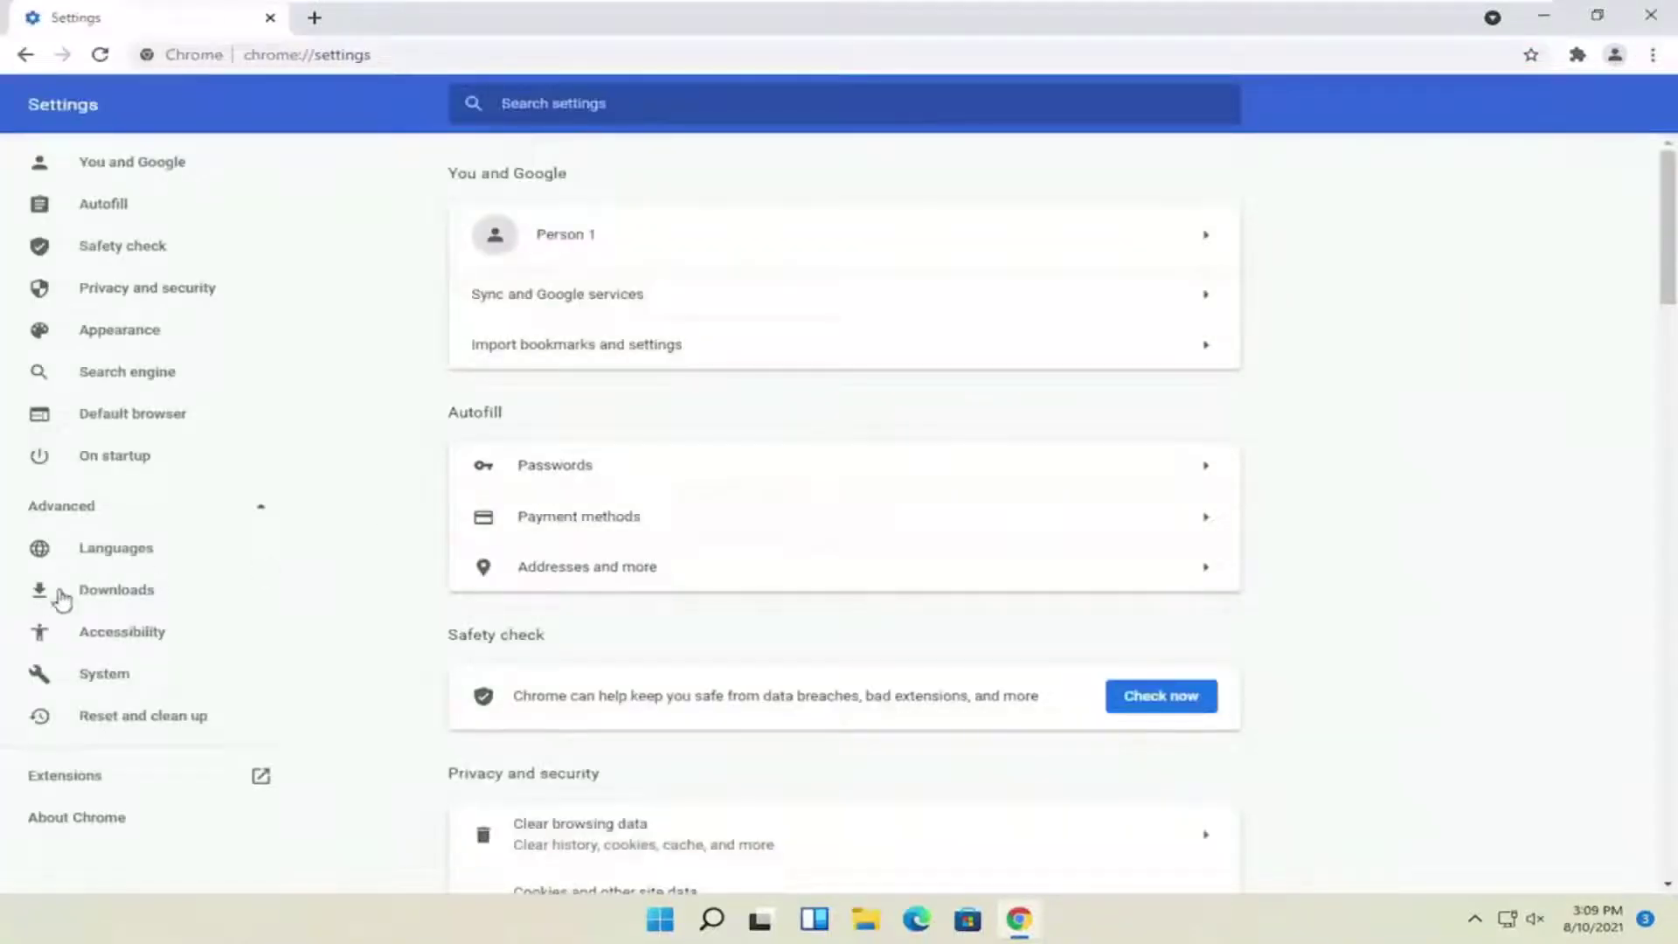
{"action": "left_click", "coordinate": [110, 725]}
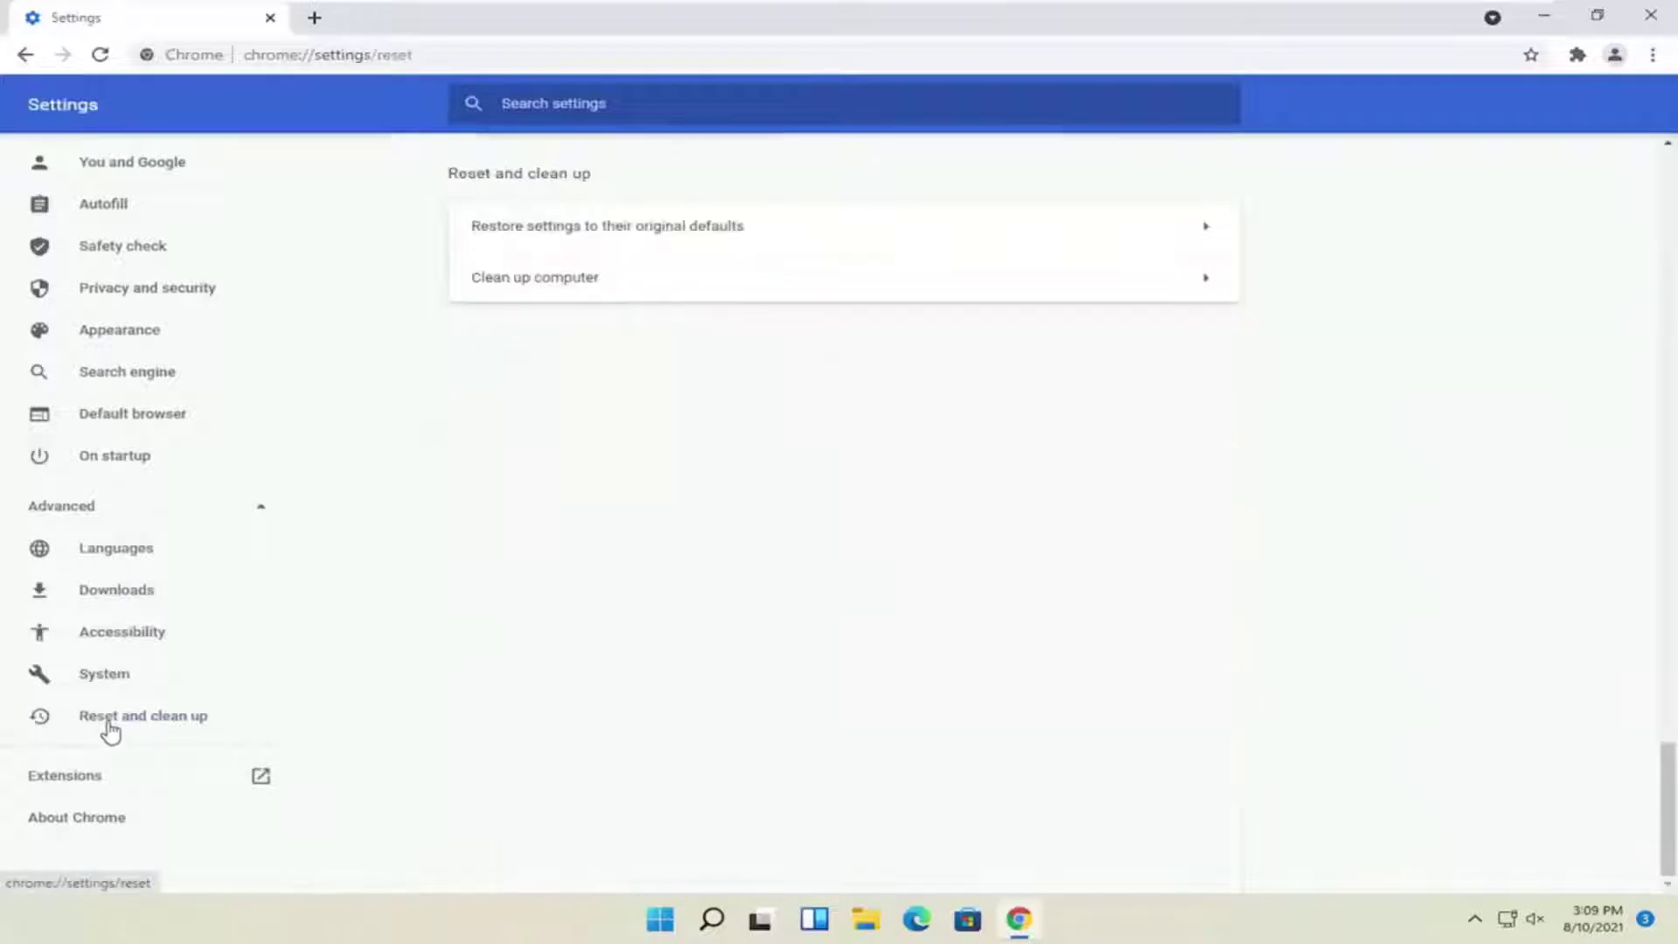
{"action": "left_click", "coordinate": [715, 232]}
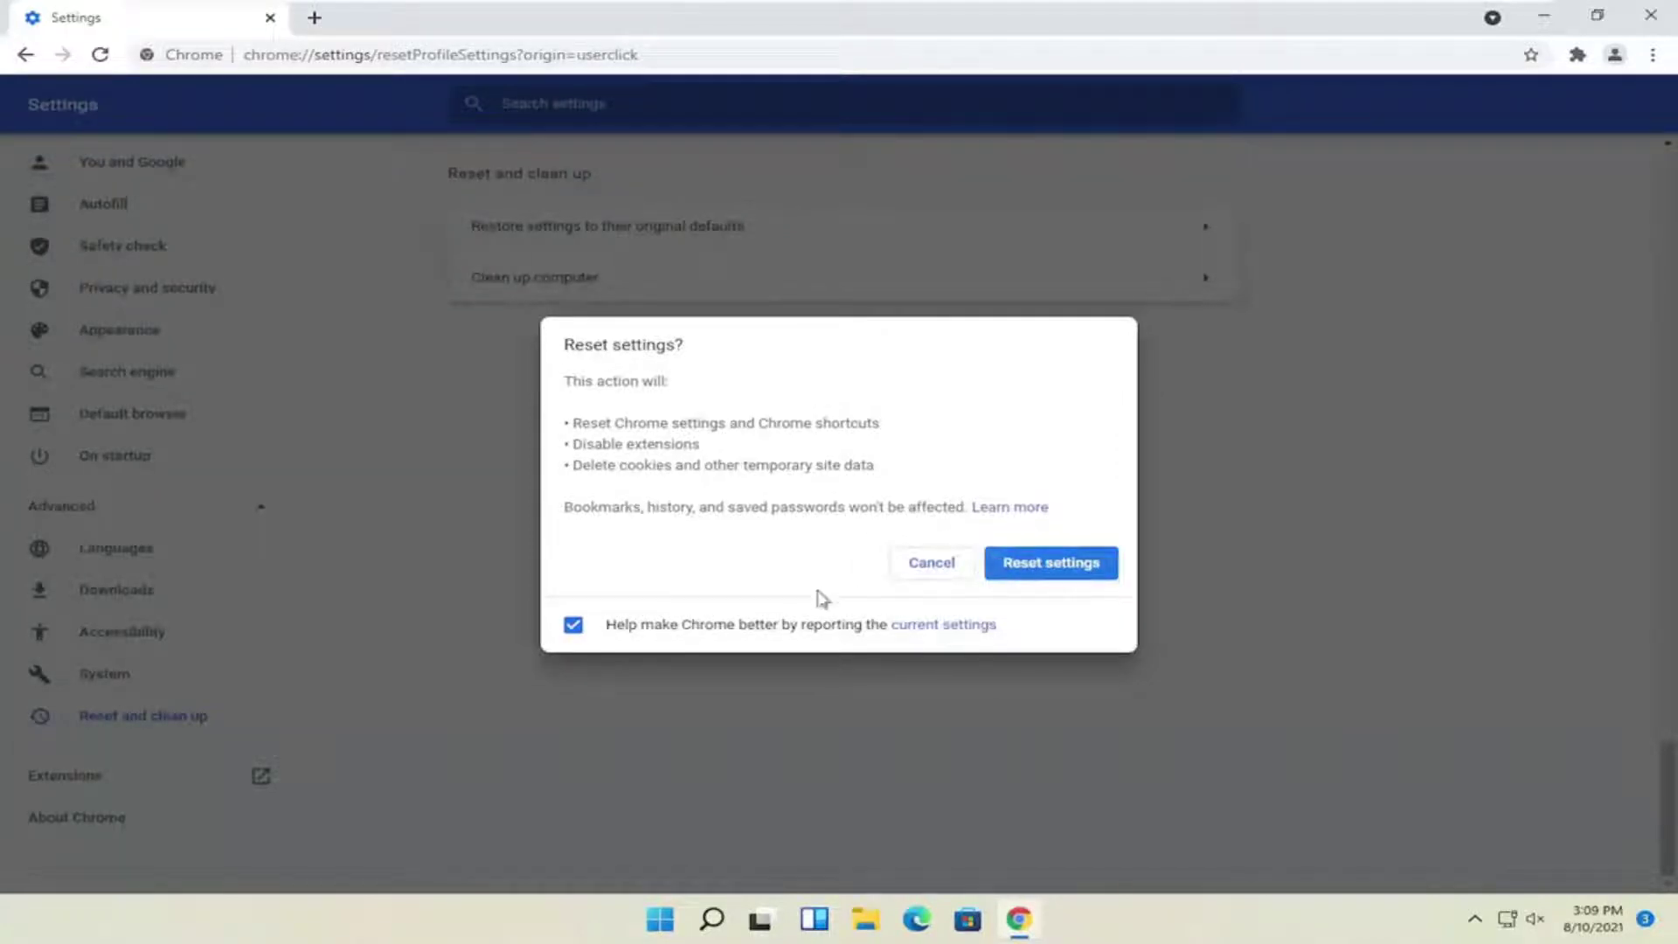
{"action": "left_click", "coordinate": [574, 625]}
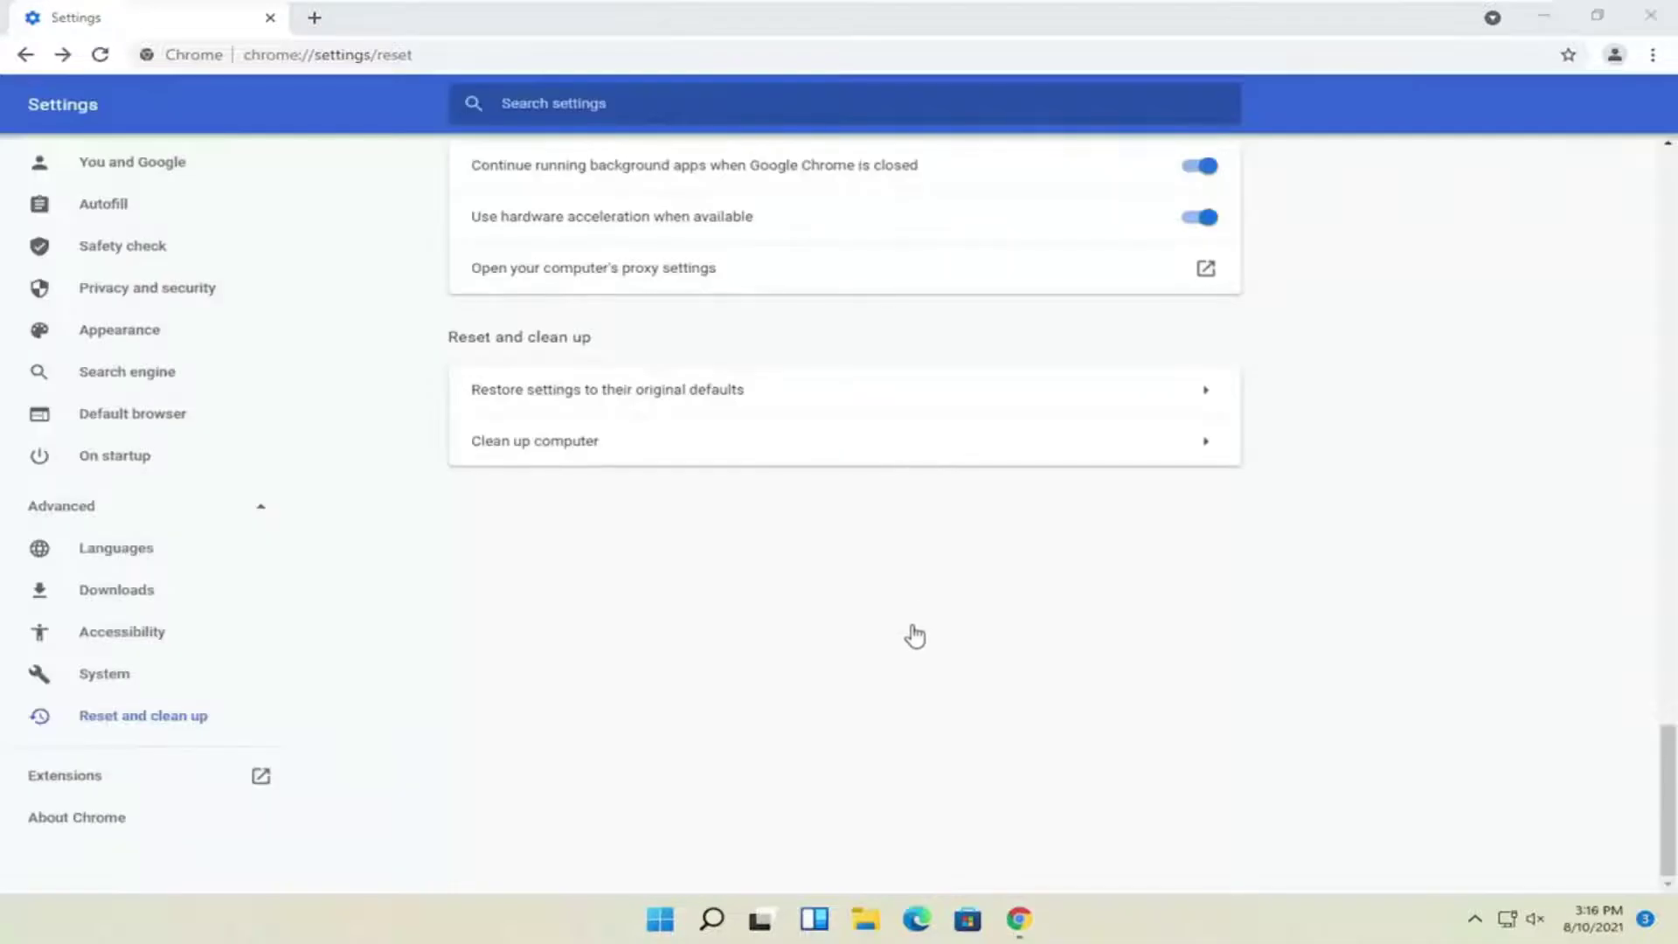
Step: Close the Chrome window
{"action": "left_click", "coordinate": [1651, 30]}
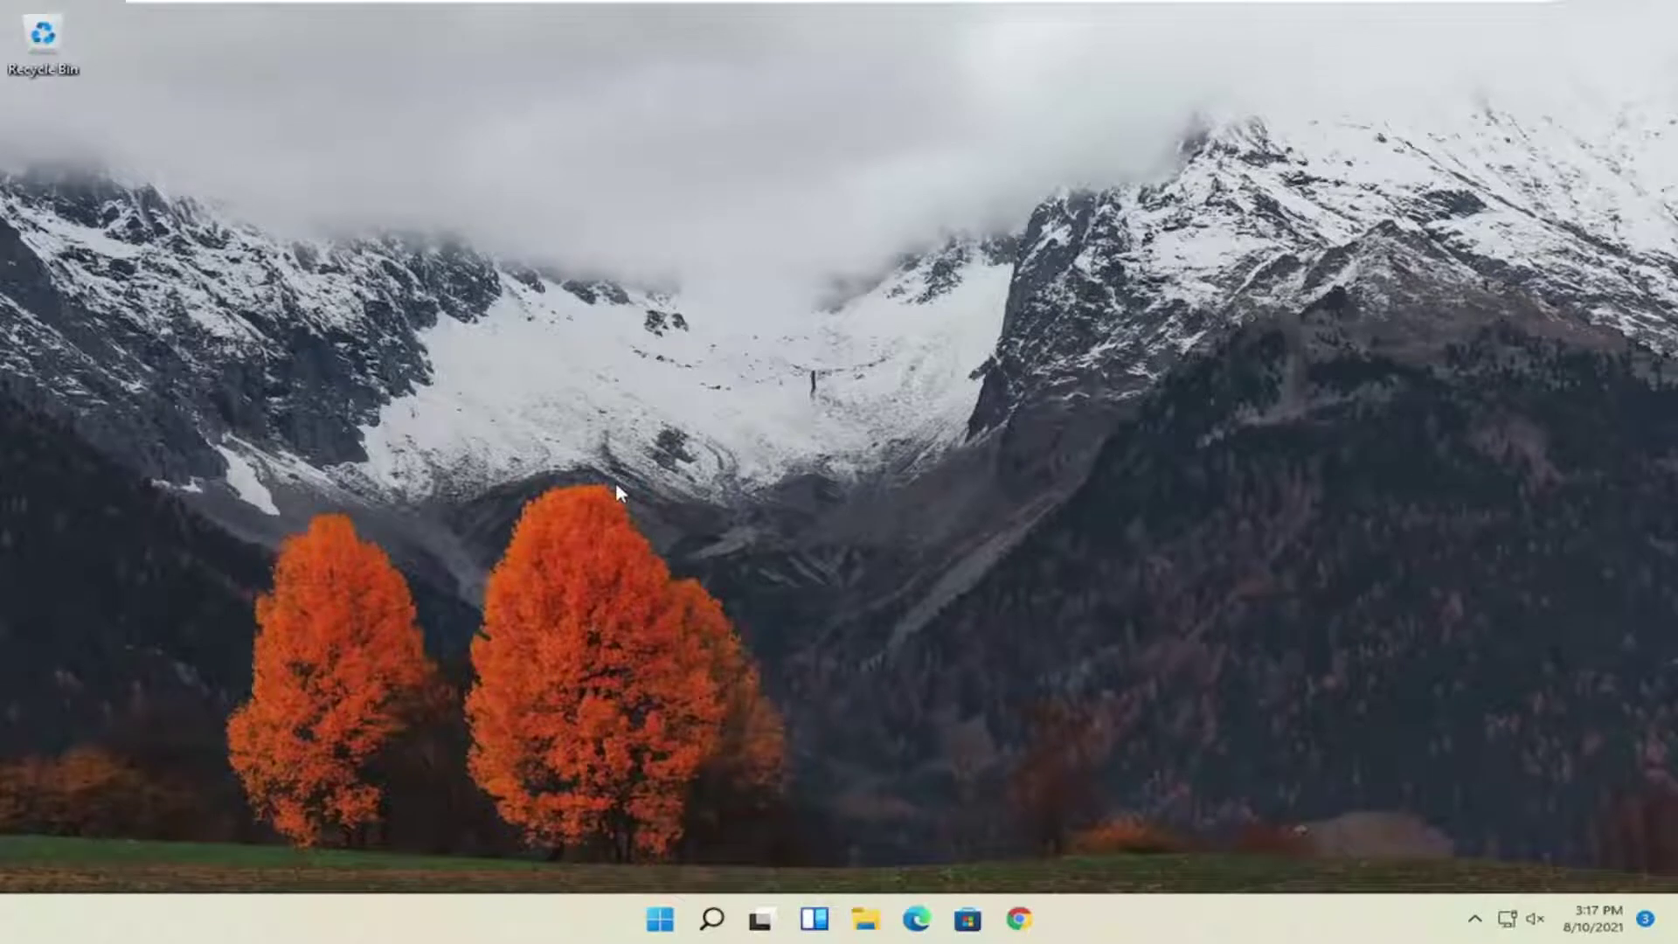
Step: Search 'control panel', open Control Panel, and keep View by set to Large icons
{"action": "left_click", "coordinate": [715, 921]}
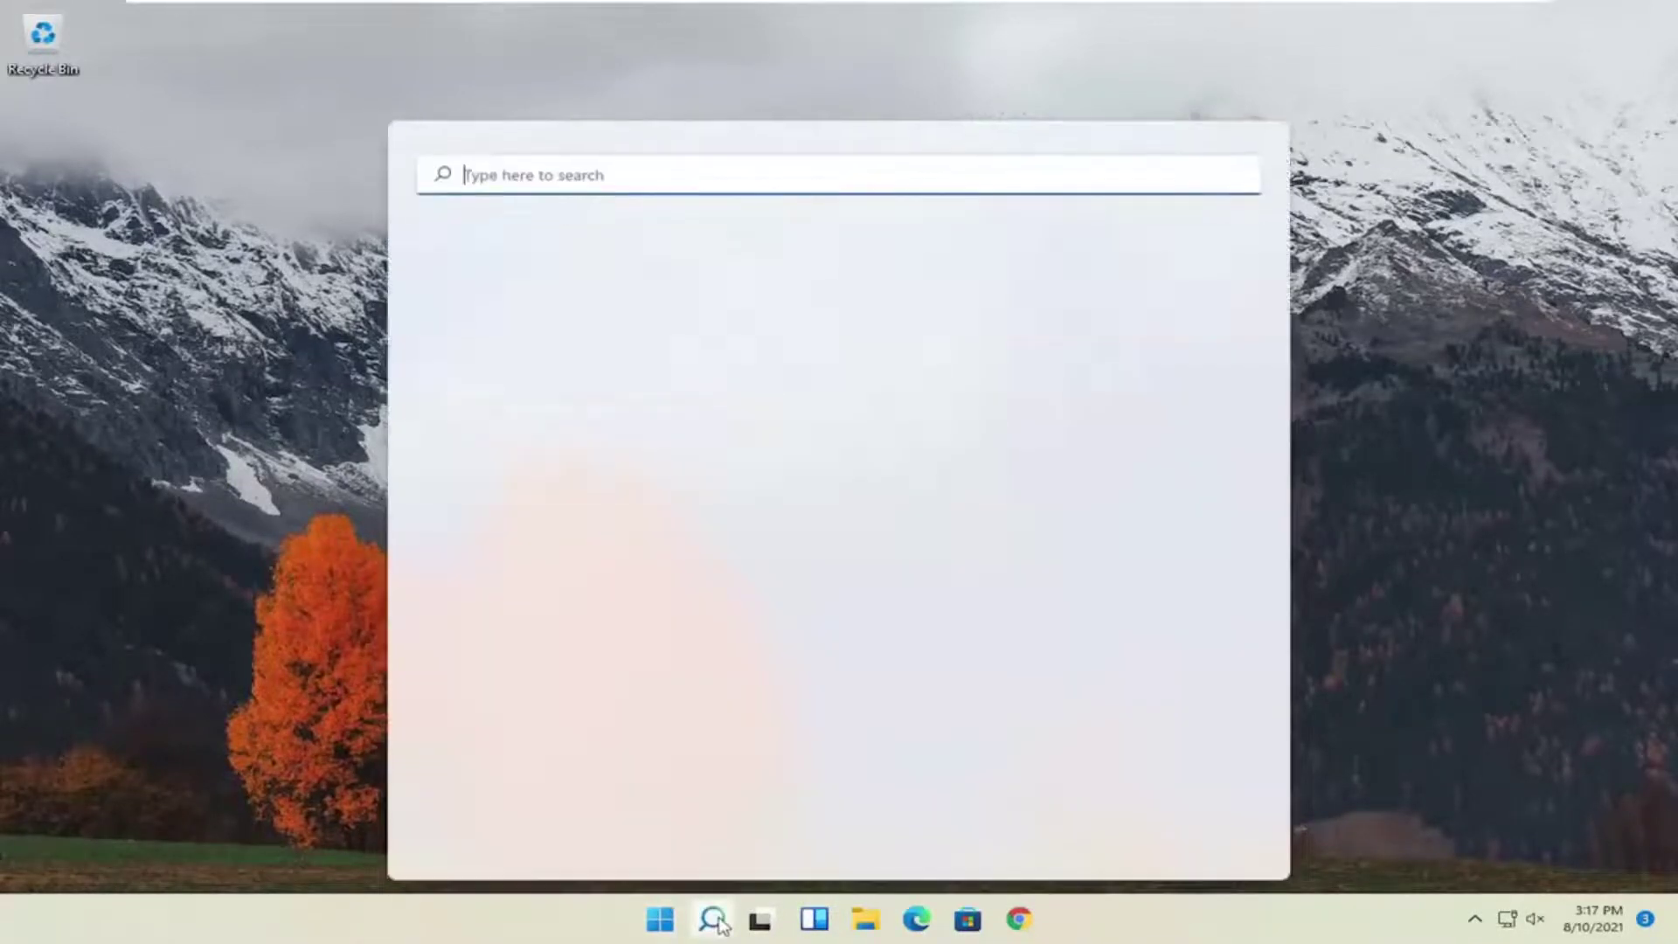
{"action": "type", "text": "cont"}
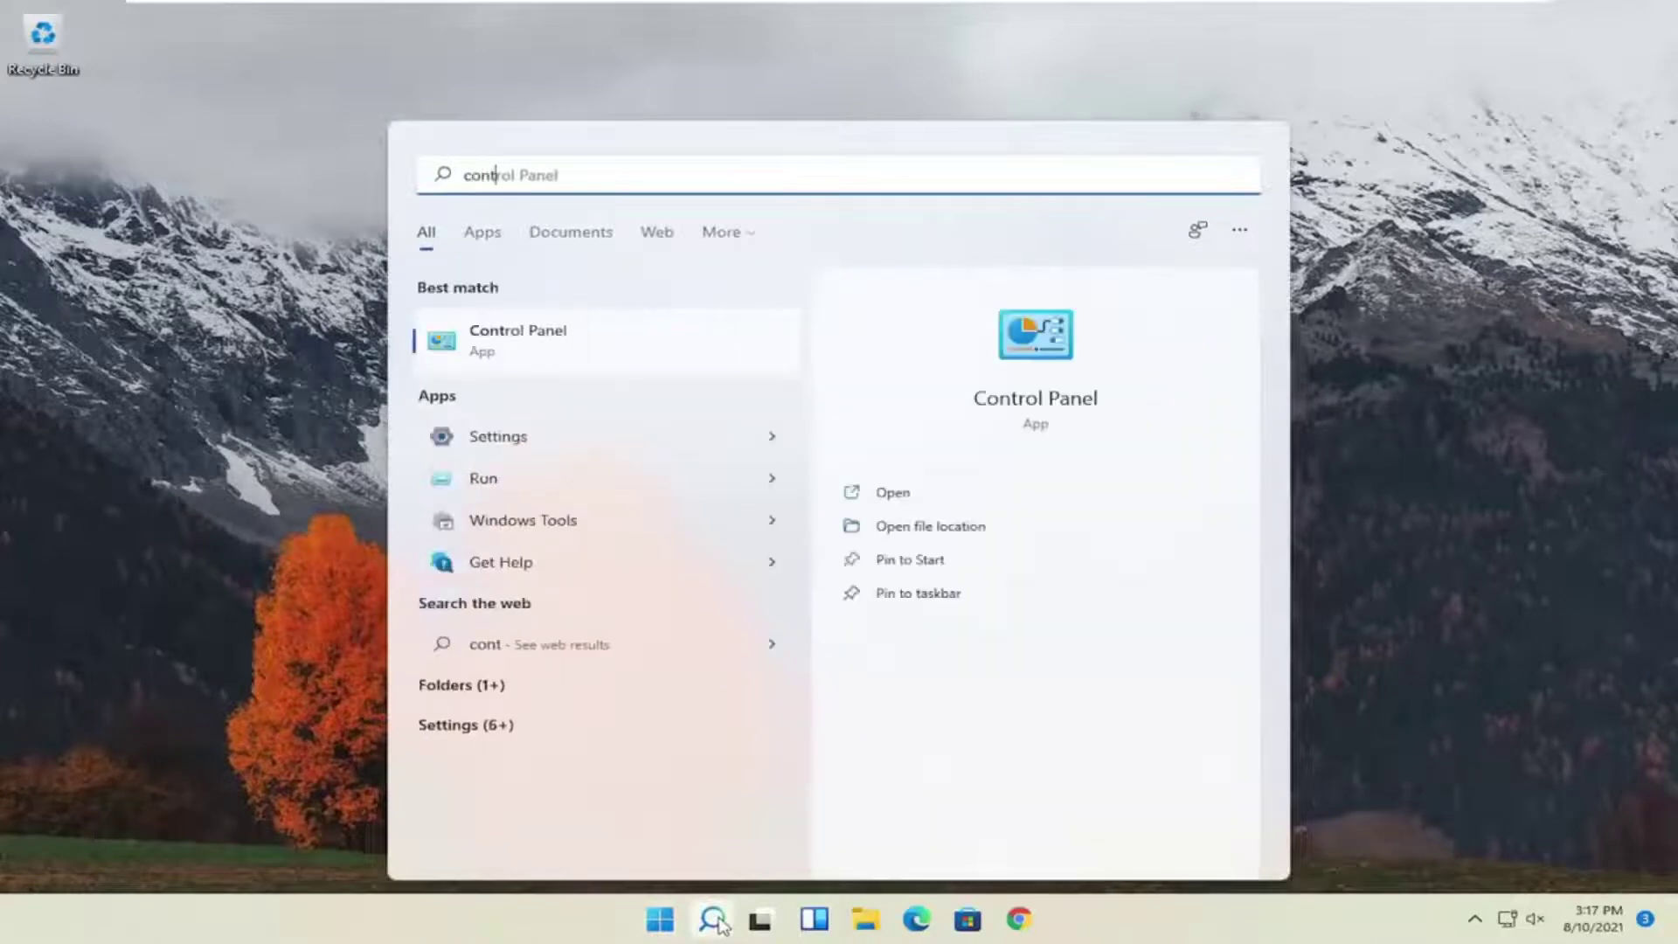
{"action": "type", "text": "rol panel"}
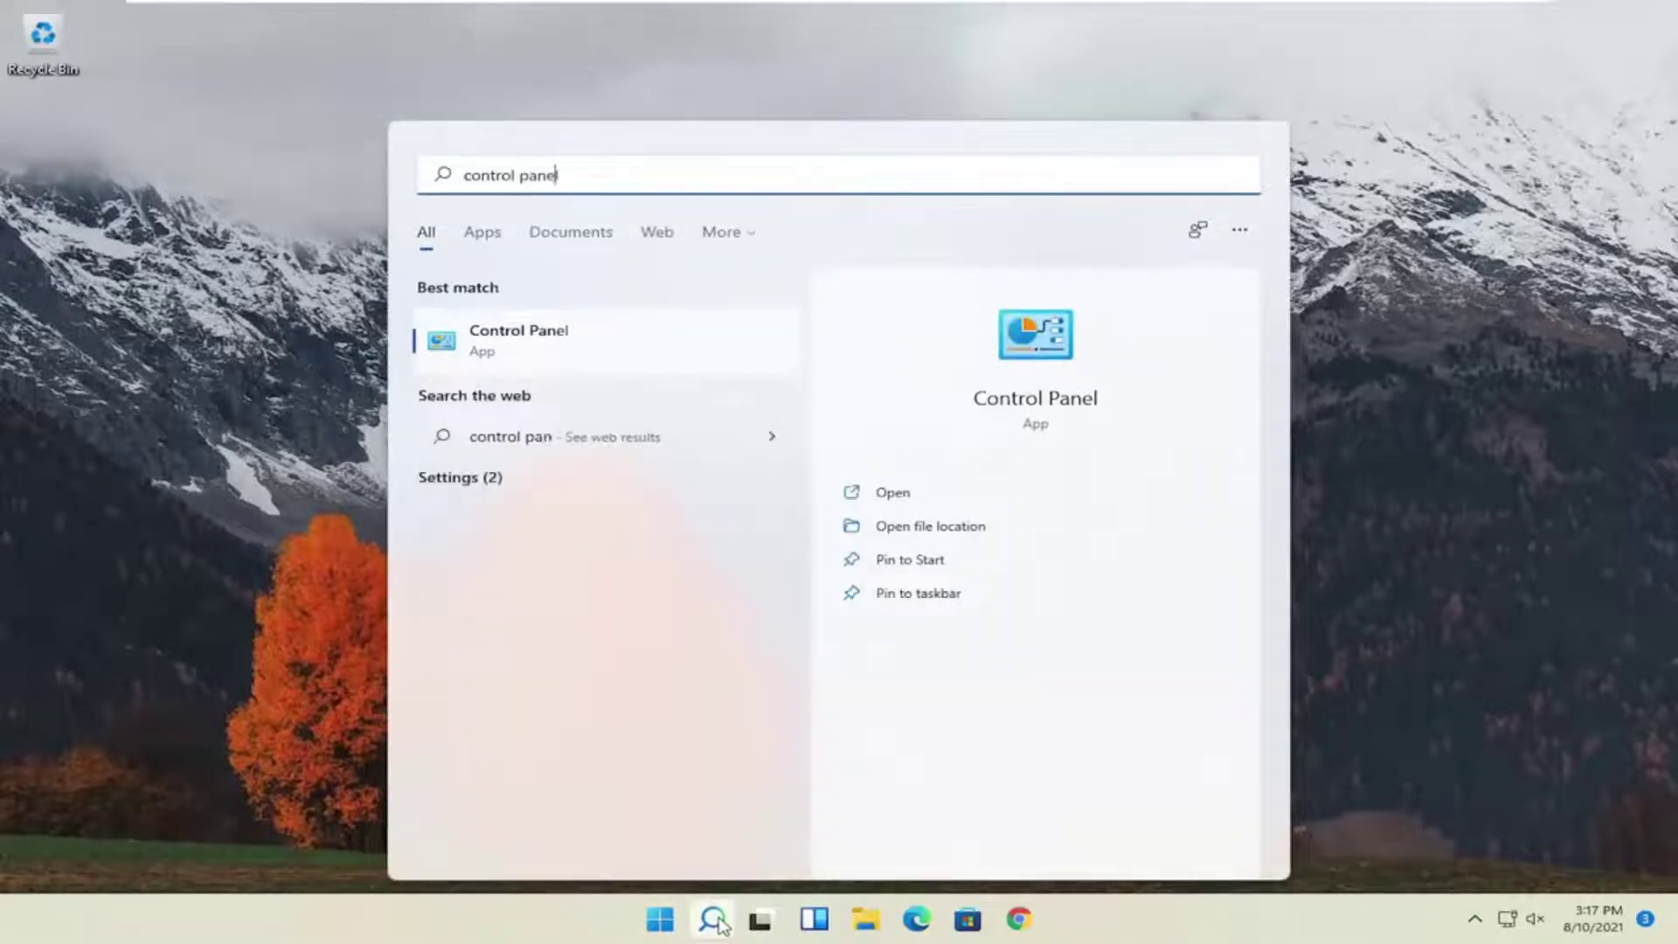
{"action": "left_click", "coordinate": [547, 353]}
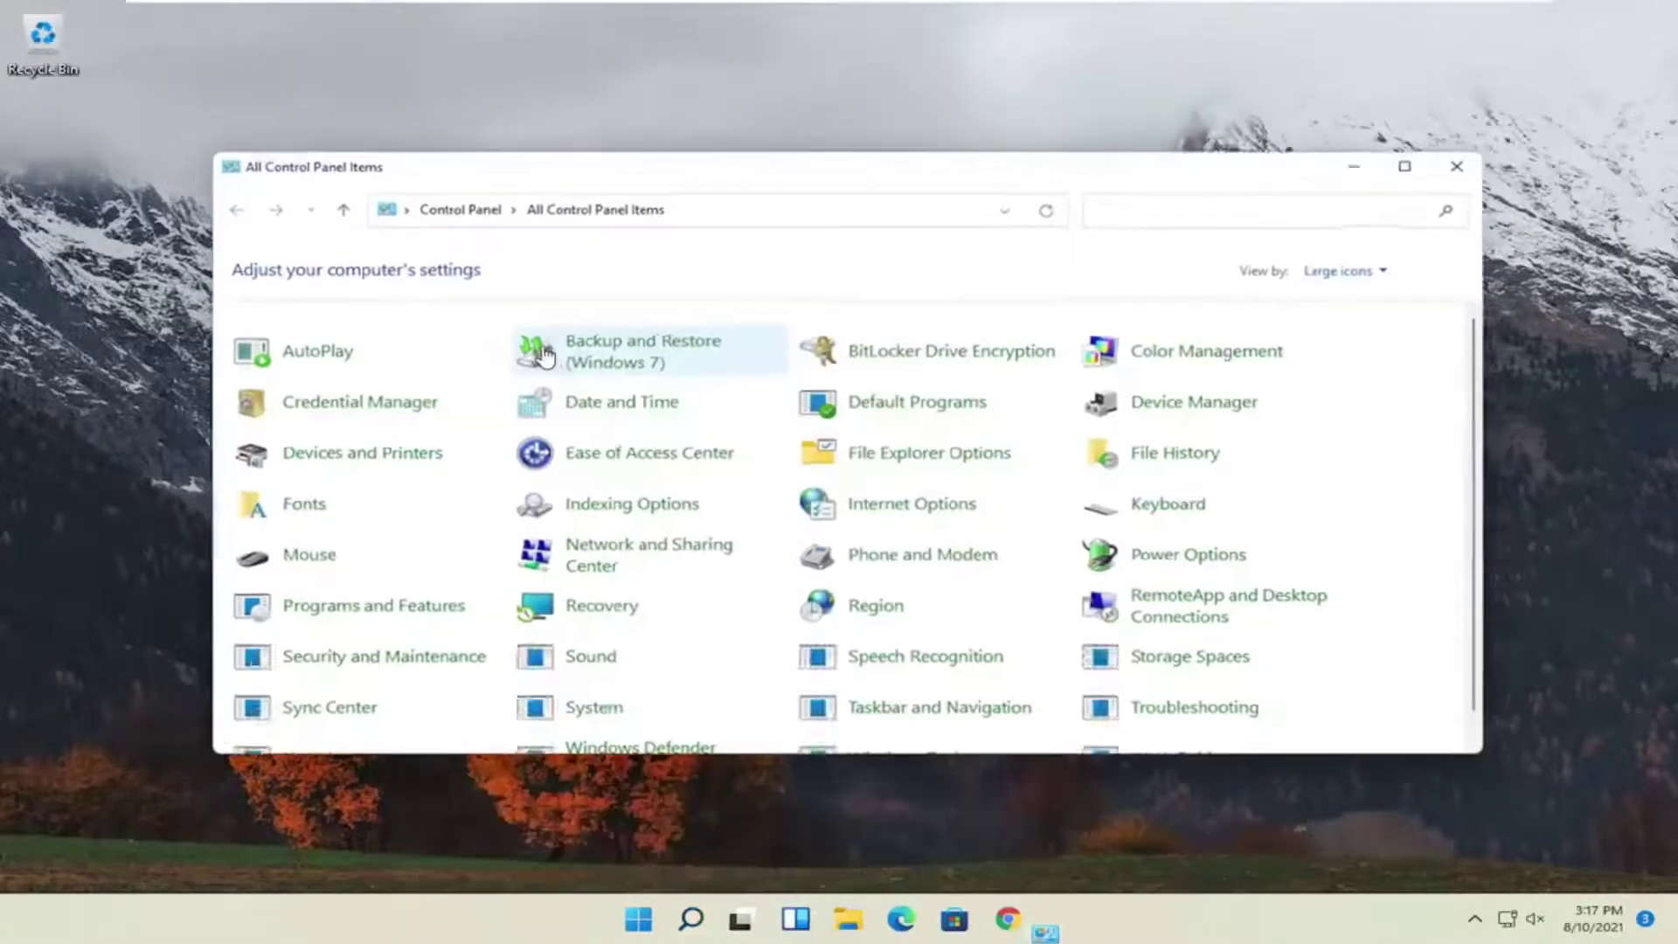
{"action": "left_click", "coordinate": [1357, 266]}
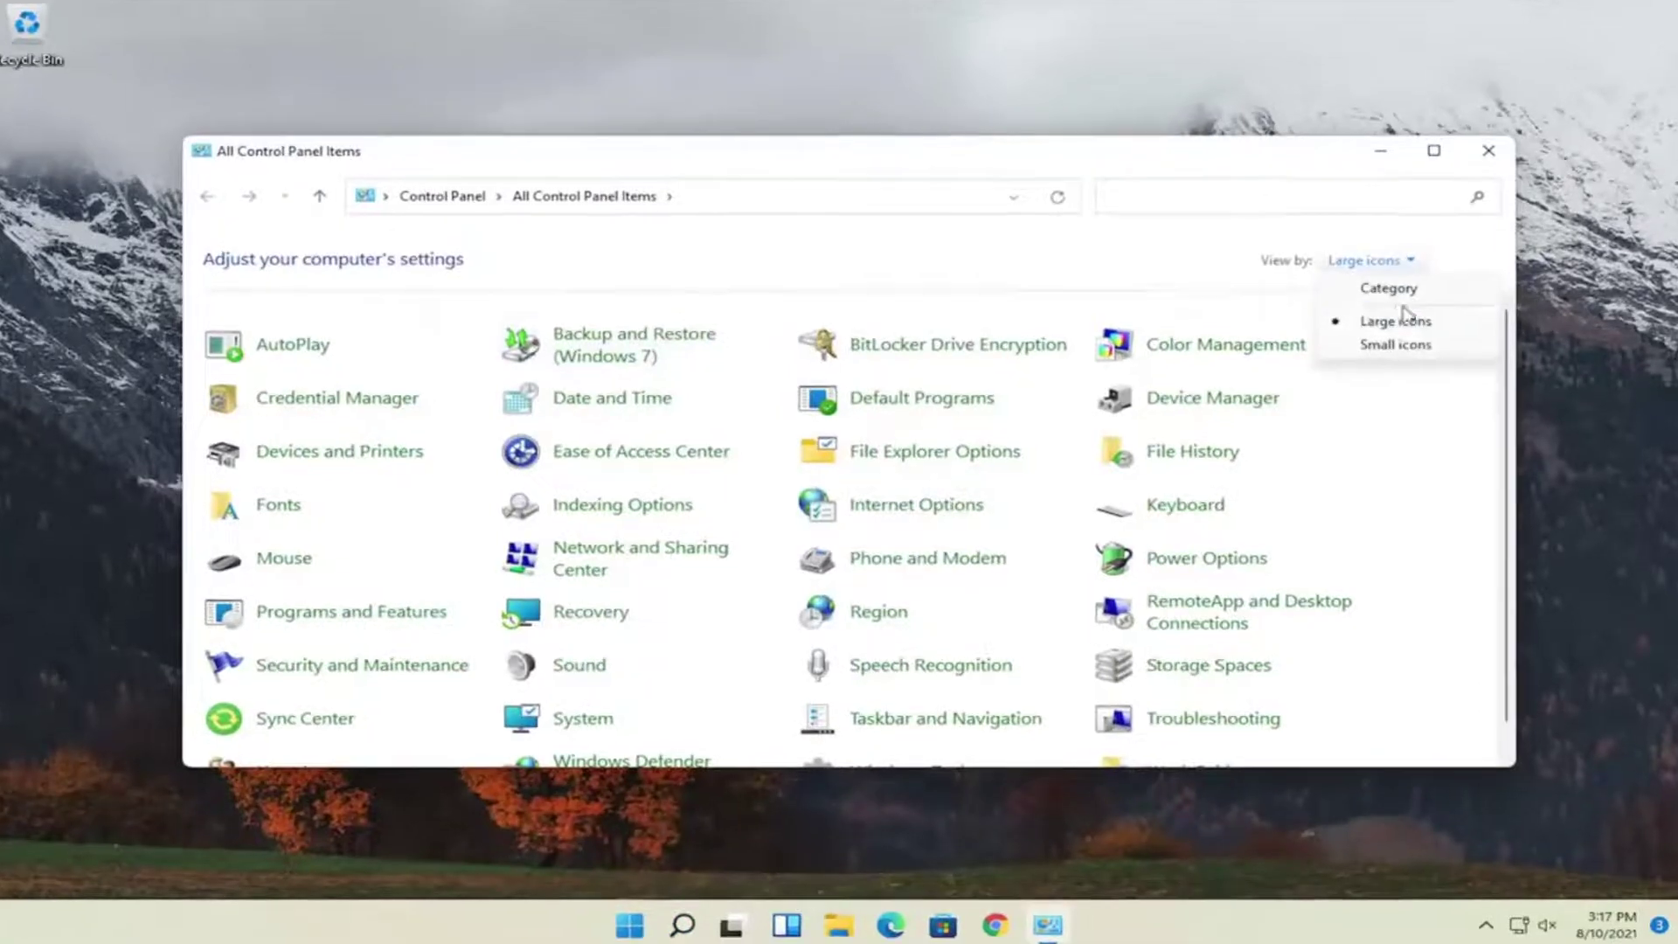
{"action": "left_click", "coordinate": [1393, 321]}
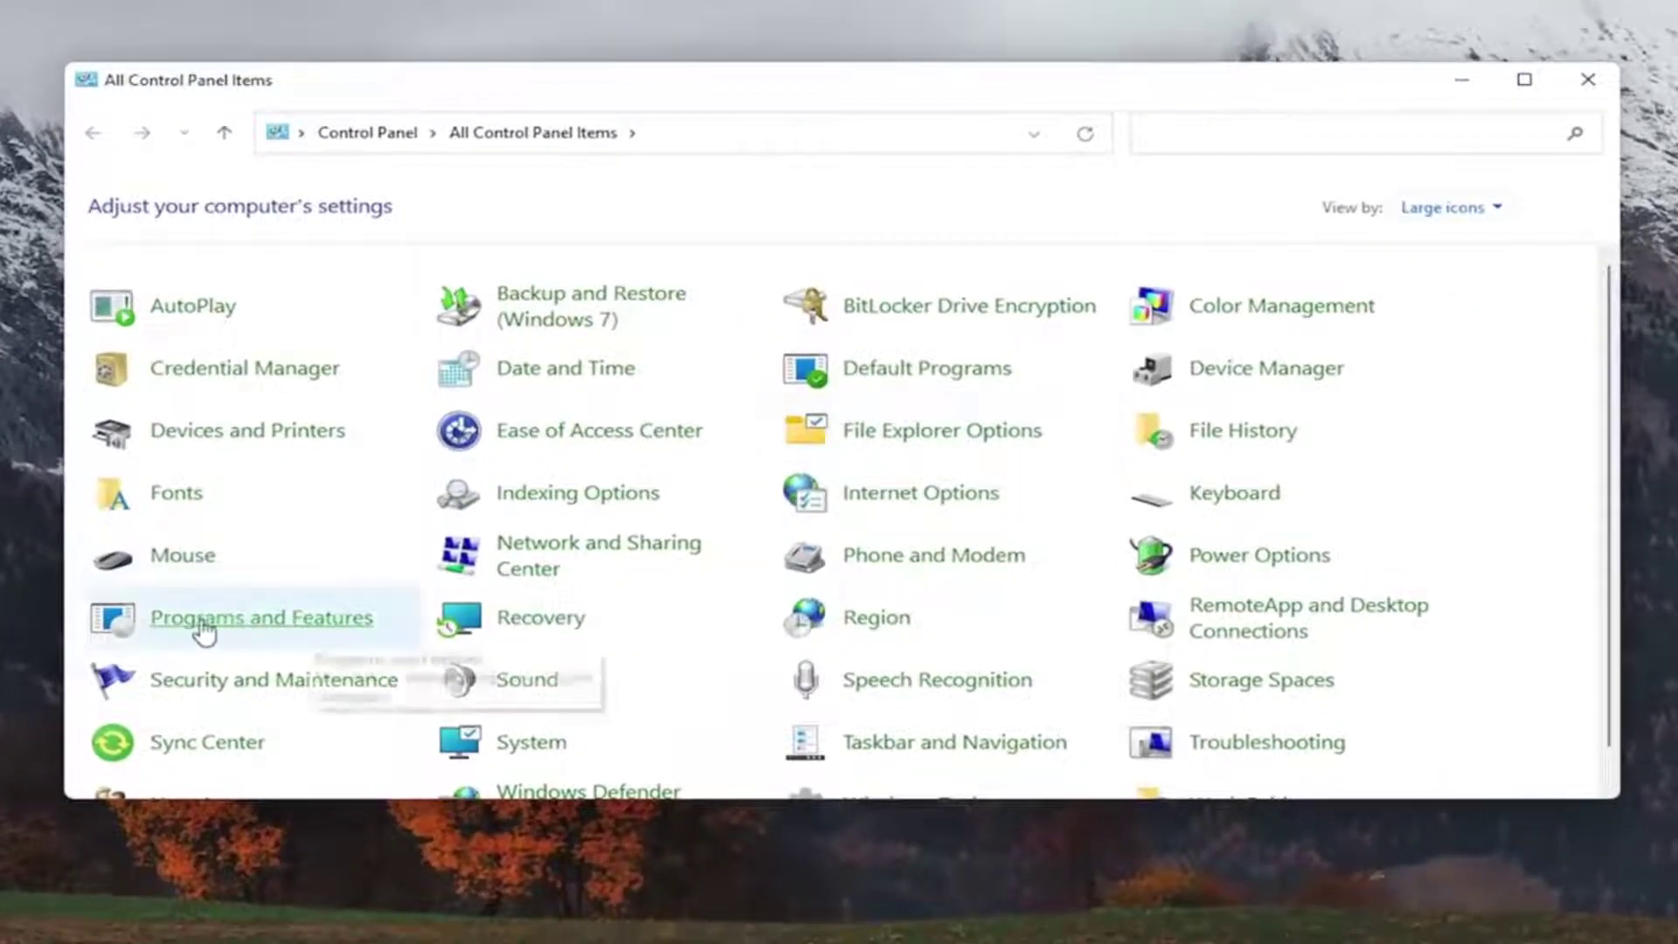
Step: In Programs and Features, select Google Chrome and start uninstalling it, allowing changes
{"action": "left_click", "coordinate": [298, 627]}
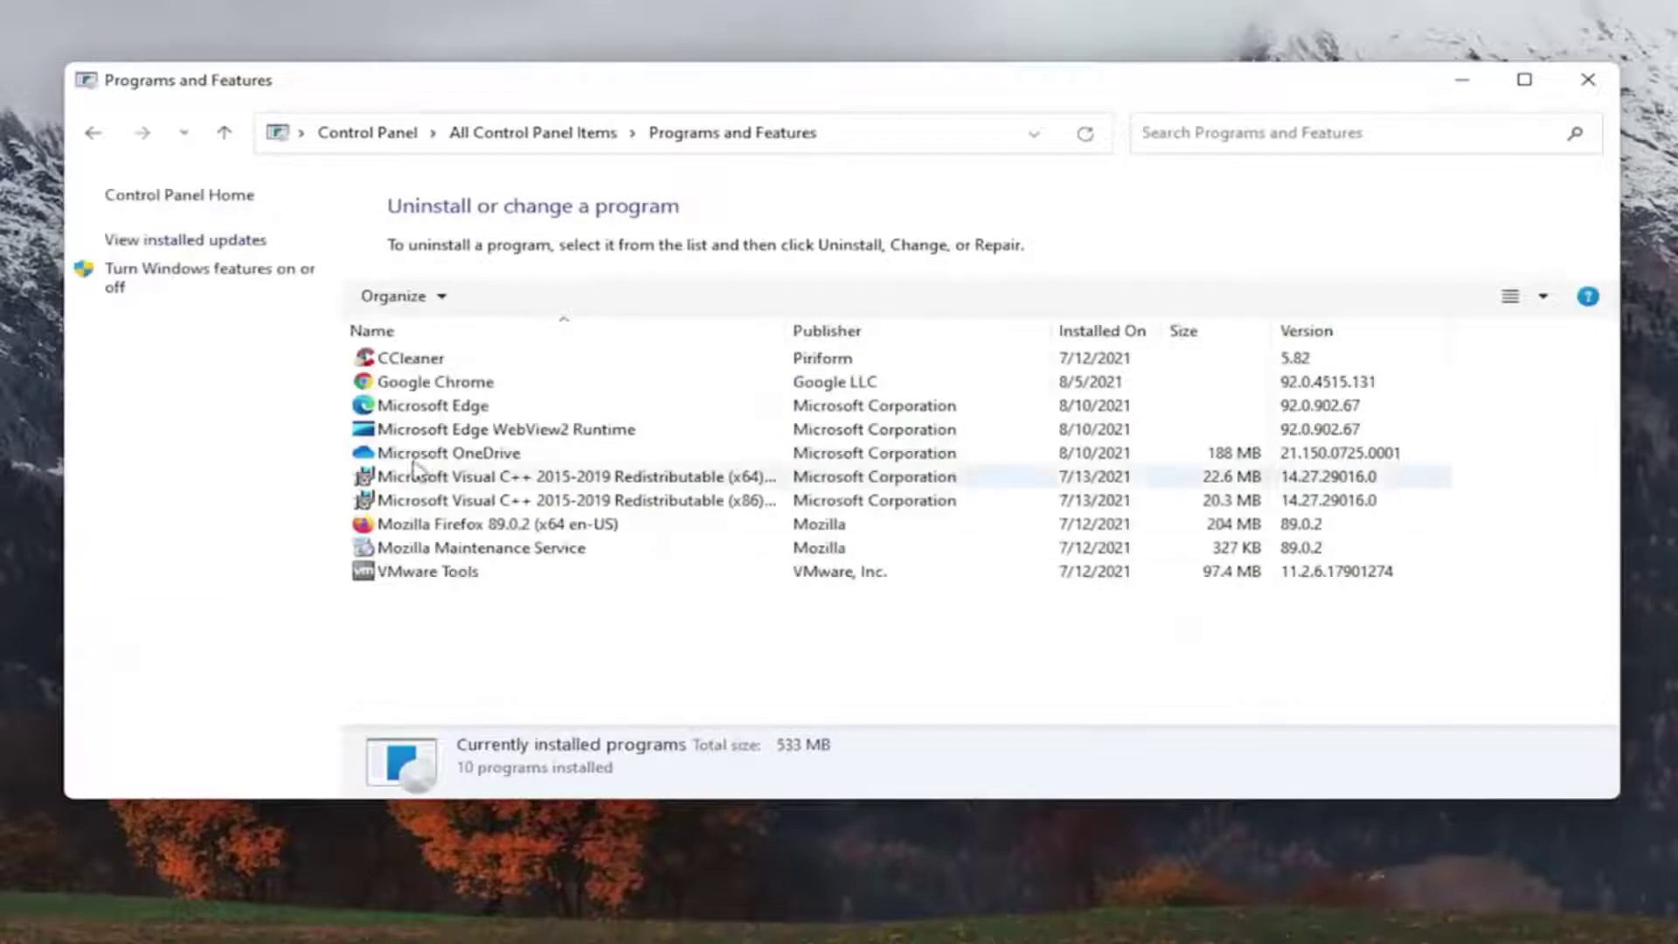
{"action": "left_click", "coordinate": [445, 388]}
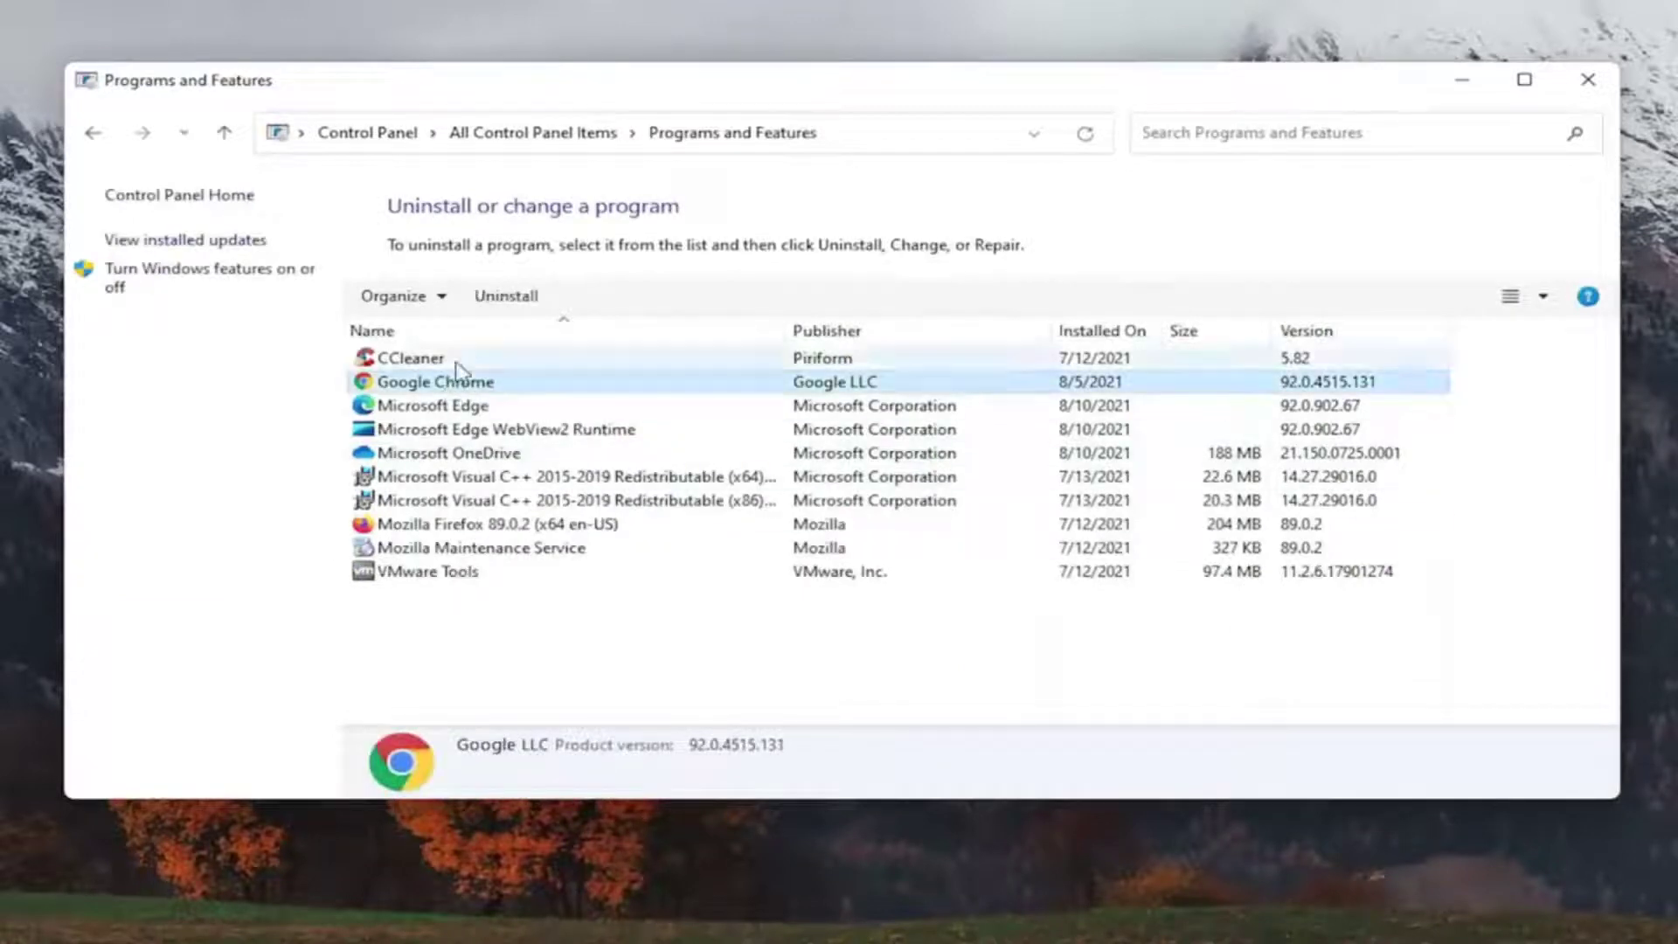
{"action": "left_click", "coordinate": [495, 302]}
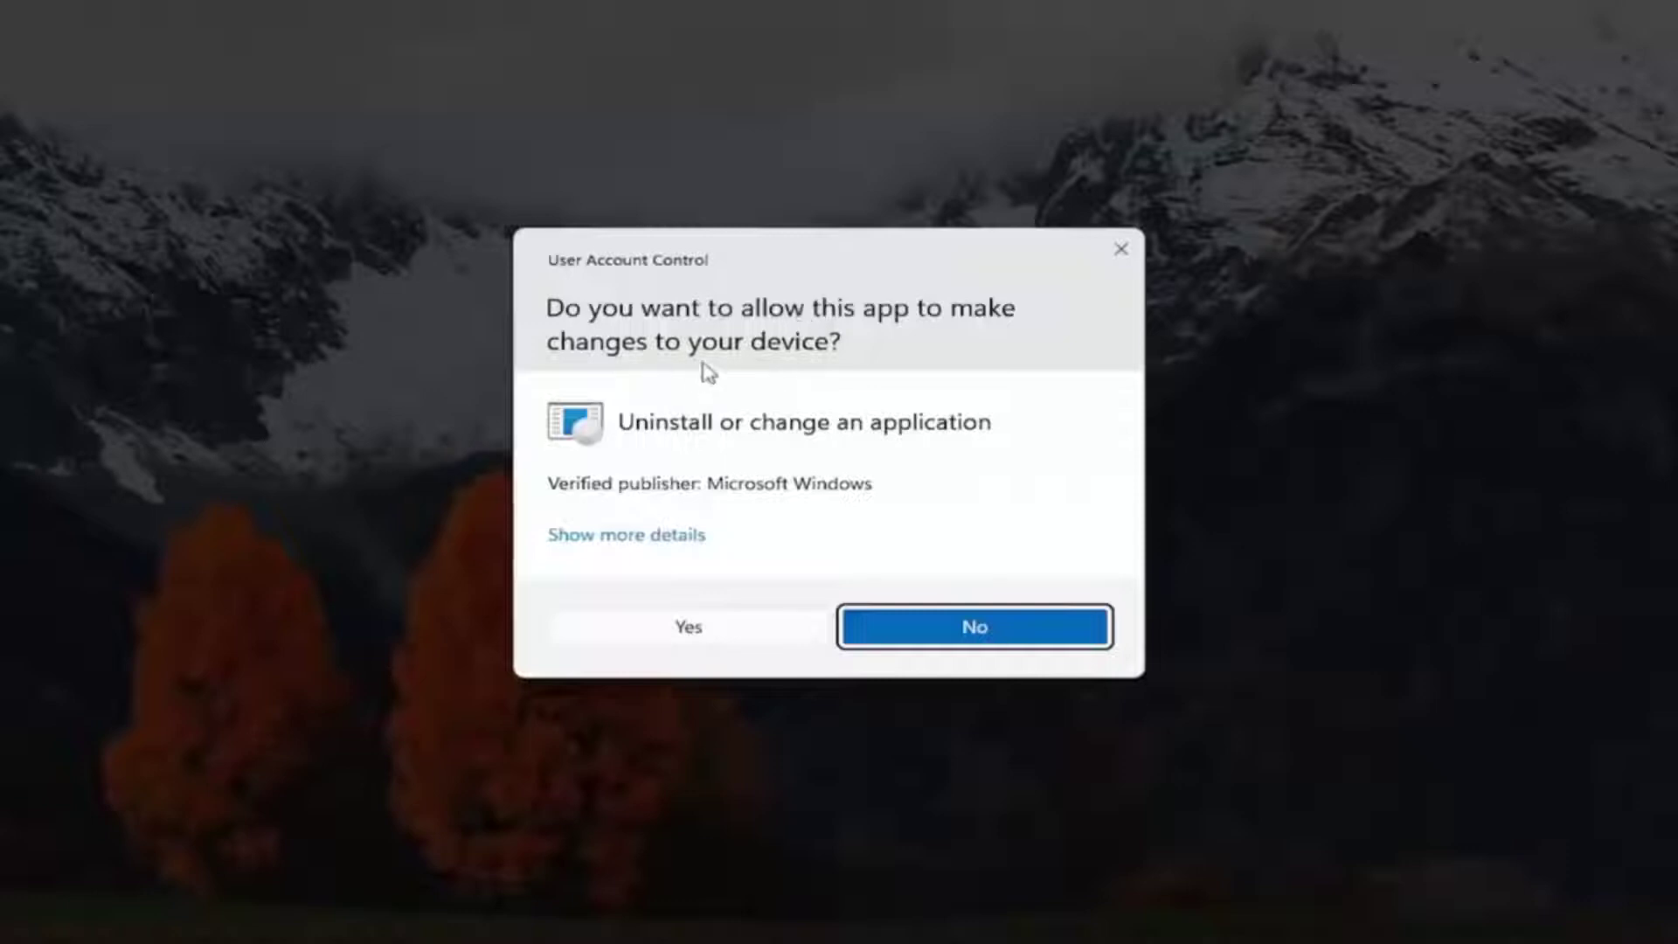
{"action": "left_click", "coordinate": [655, 629]}
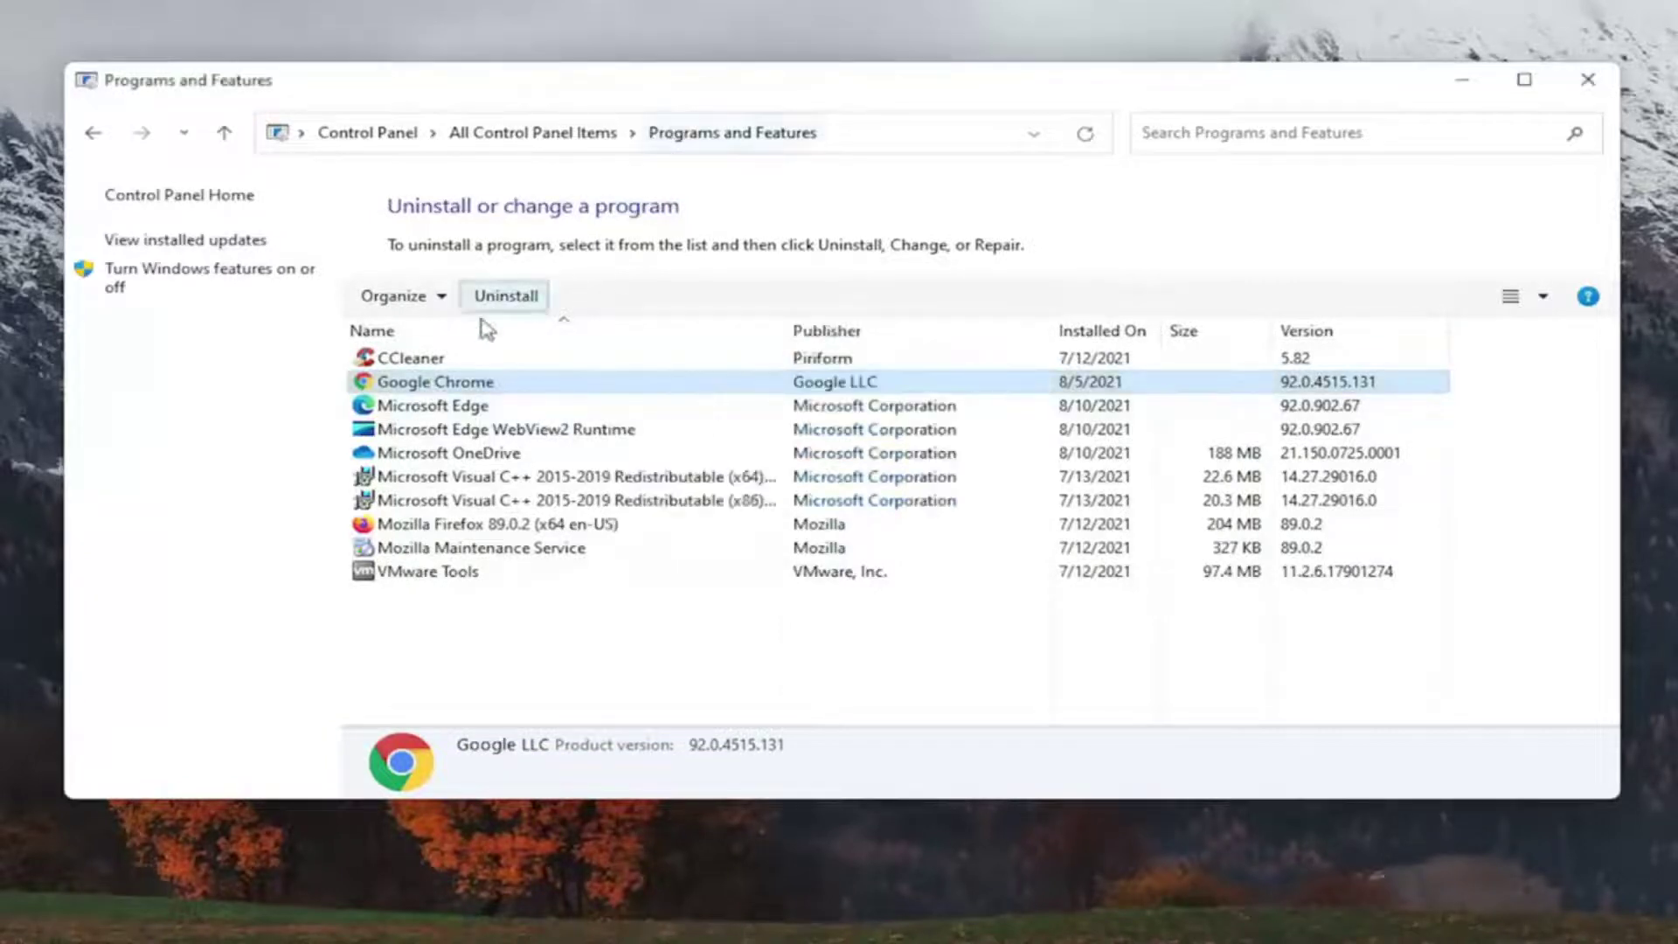
Step: Retry and confirm the Google Chrome uninstall, then close Programs and Features
{"action": "left_click", "coordinate": [516, 297]}
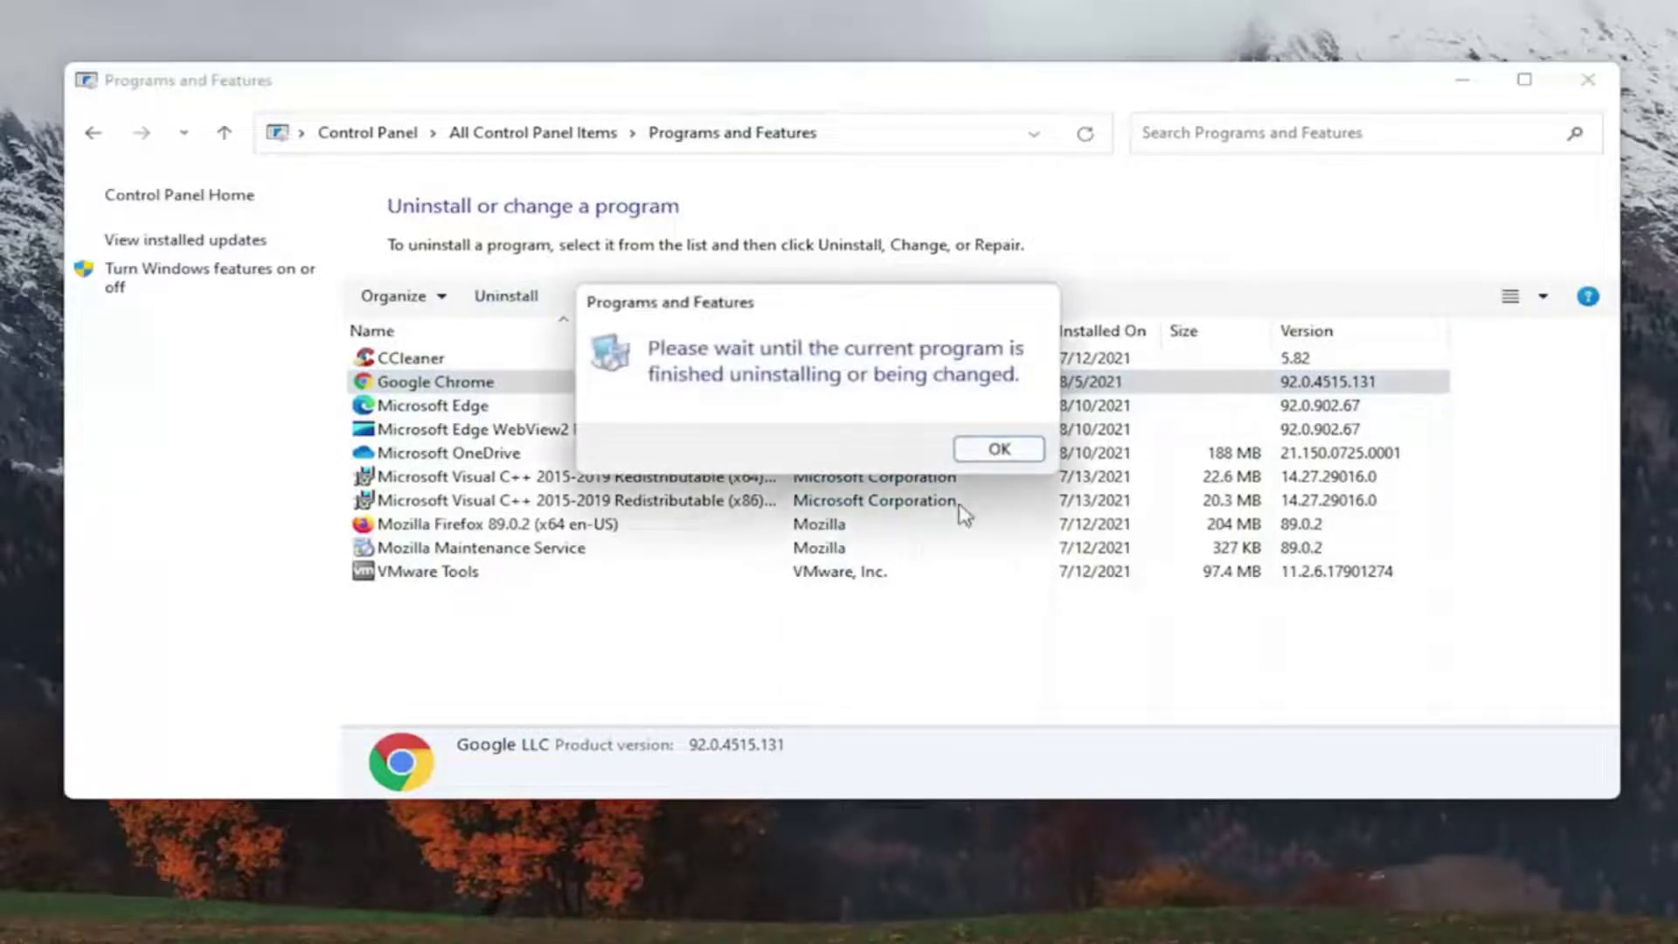
{"action": "left_click", "coordinate": [1001, 450]}
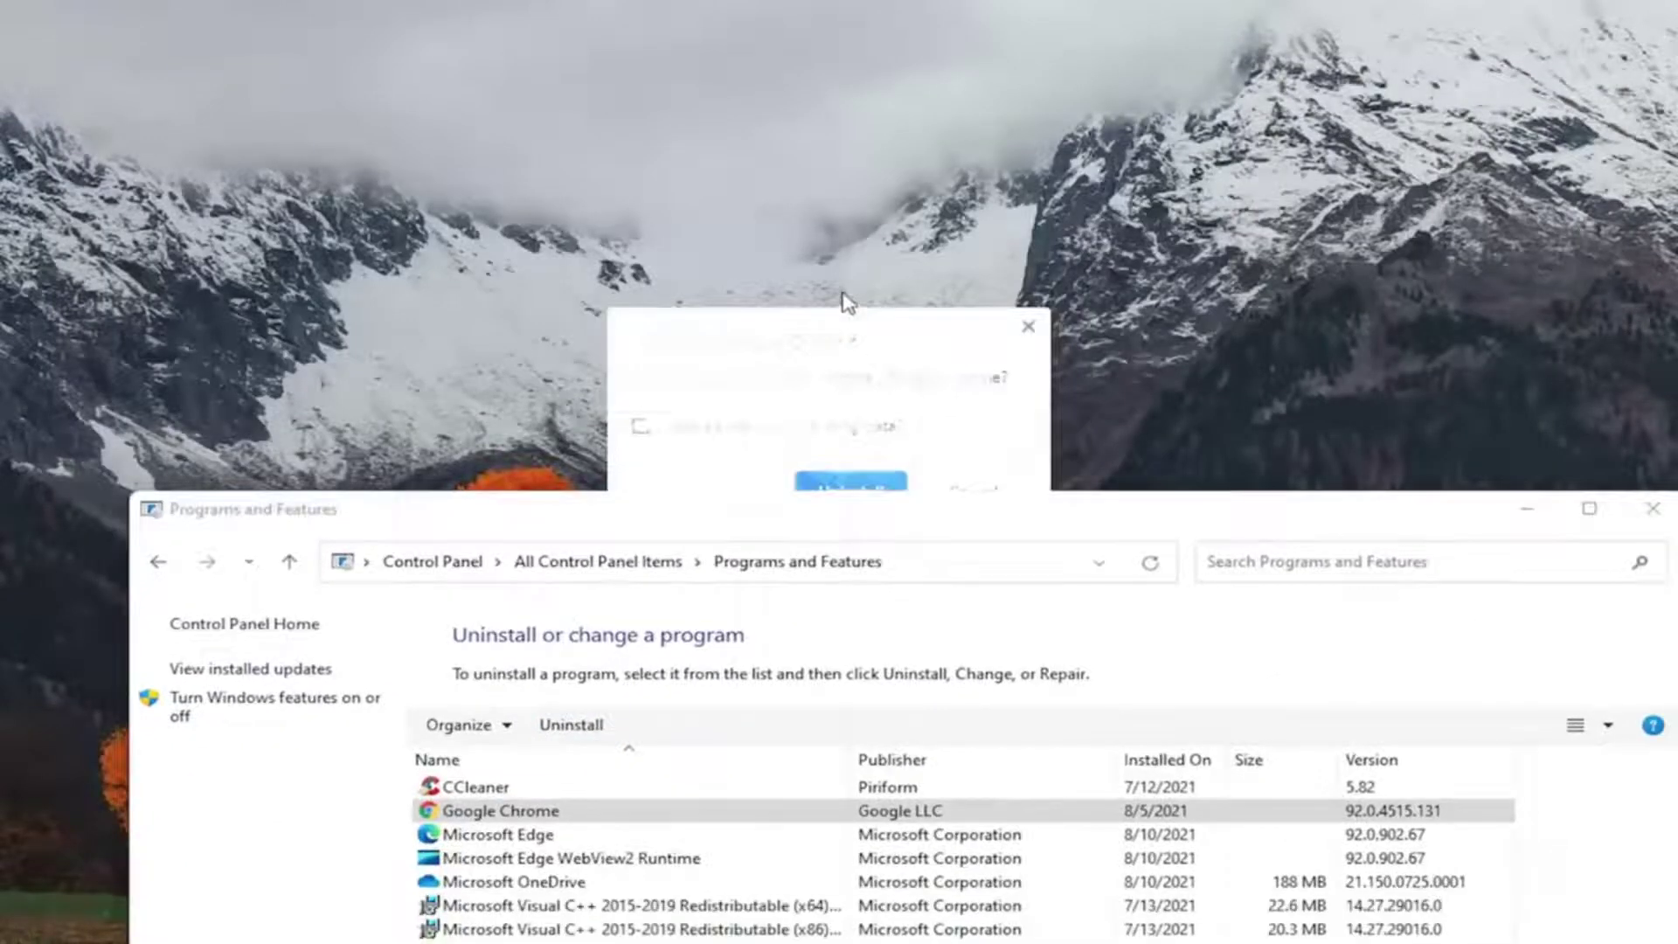
{"action": "left_click", "coordinate": [848, 483]}
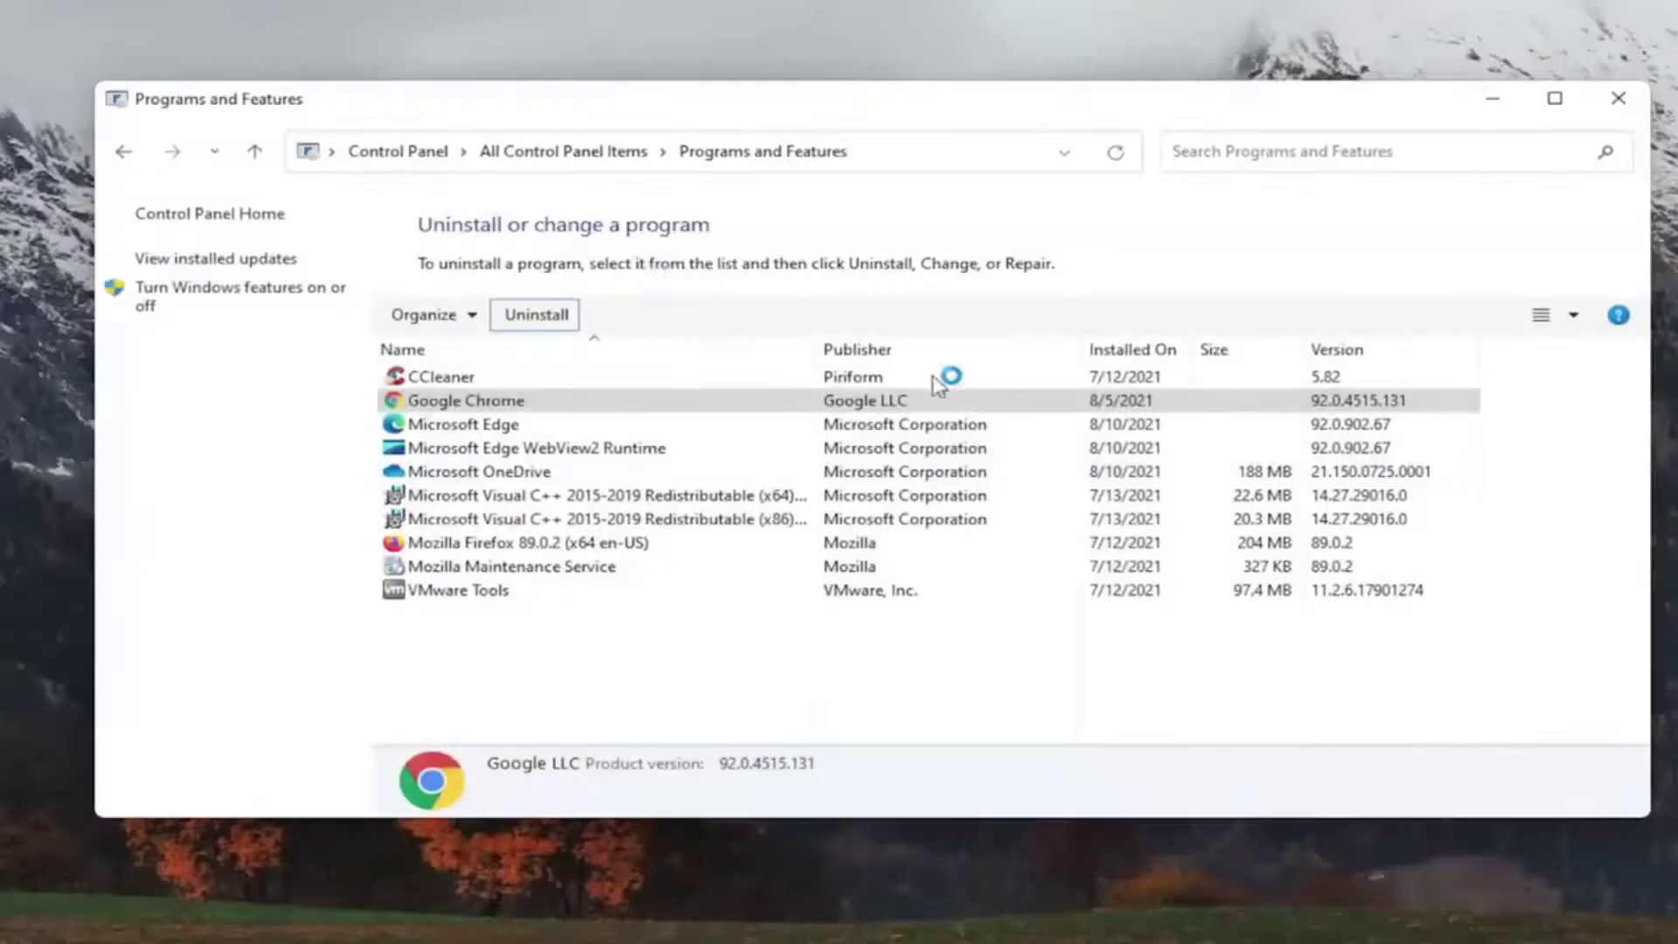
{"action": "left_click", "coordinate": [657, 400]}
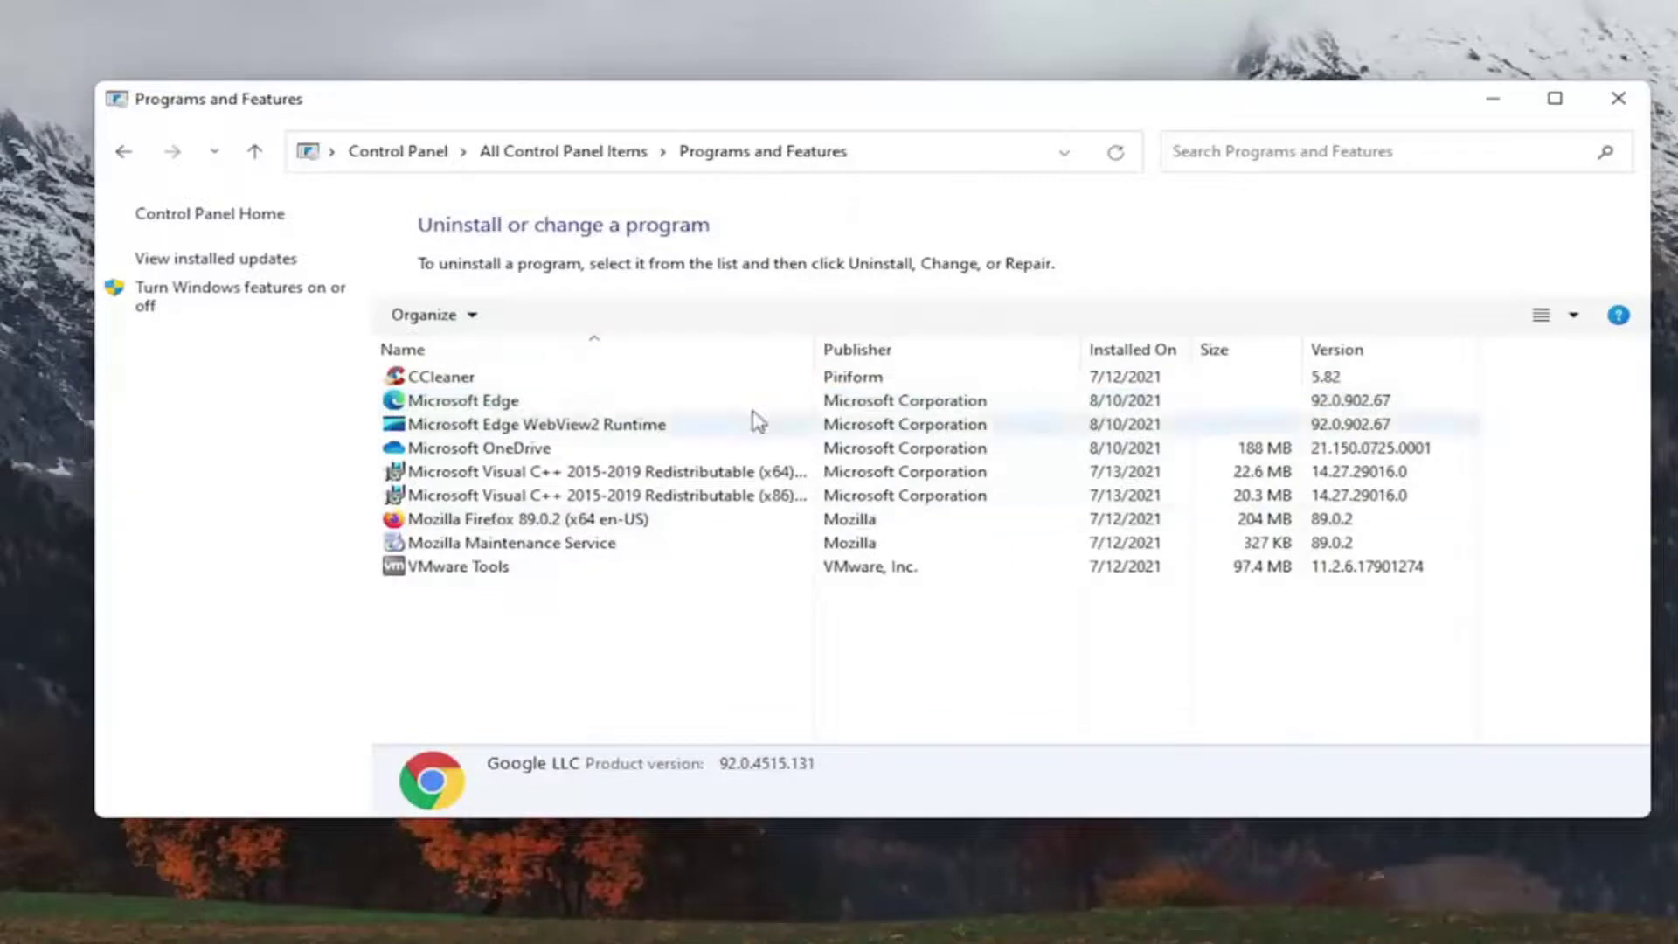
{"action": "left_click", "coordinate": [1619, 98]}
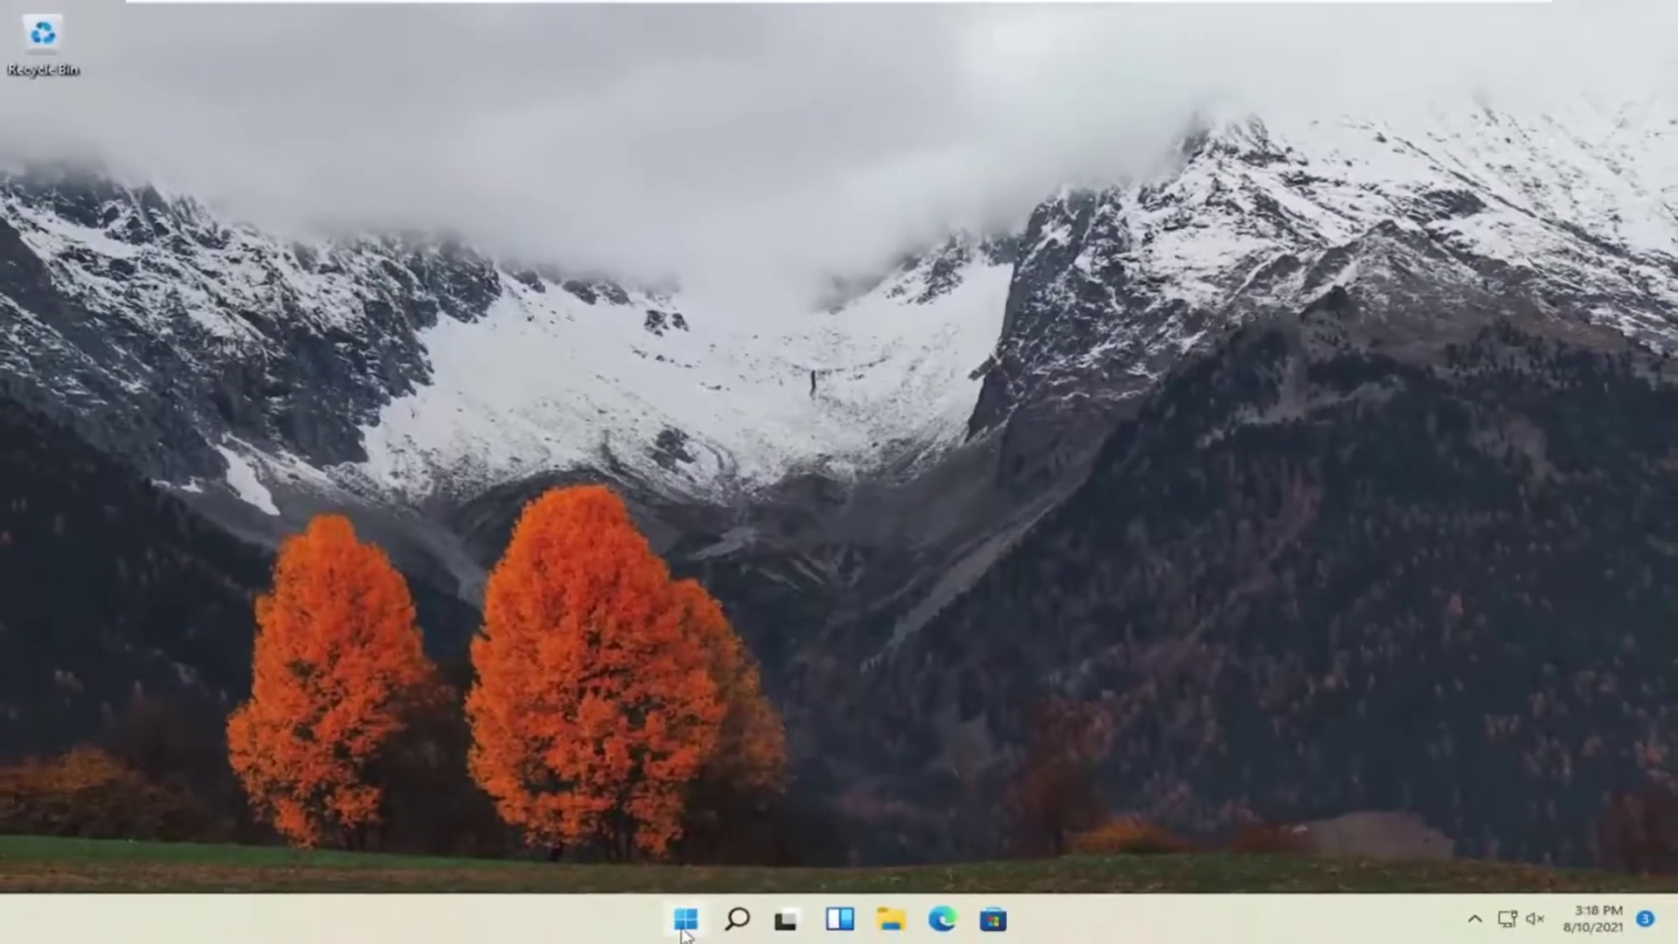
Step: Restart the computer from the Start button's Shut down or sign out menu
{"action": "right_click", "coordinate": [686, 919]}
{"action": "mouse_move", "coordinate": [675, 841]}
{"action": "left_click", "coordinate": [839, 860]}
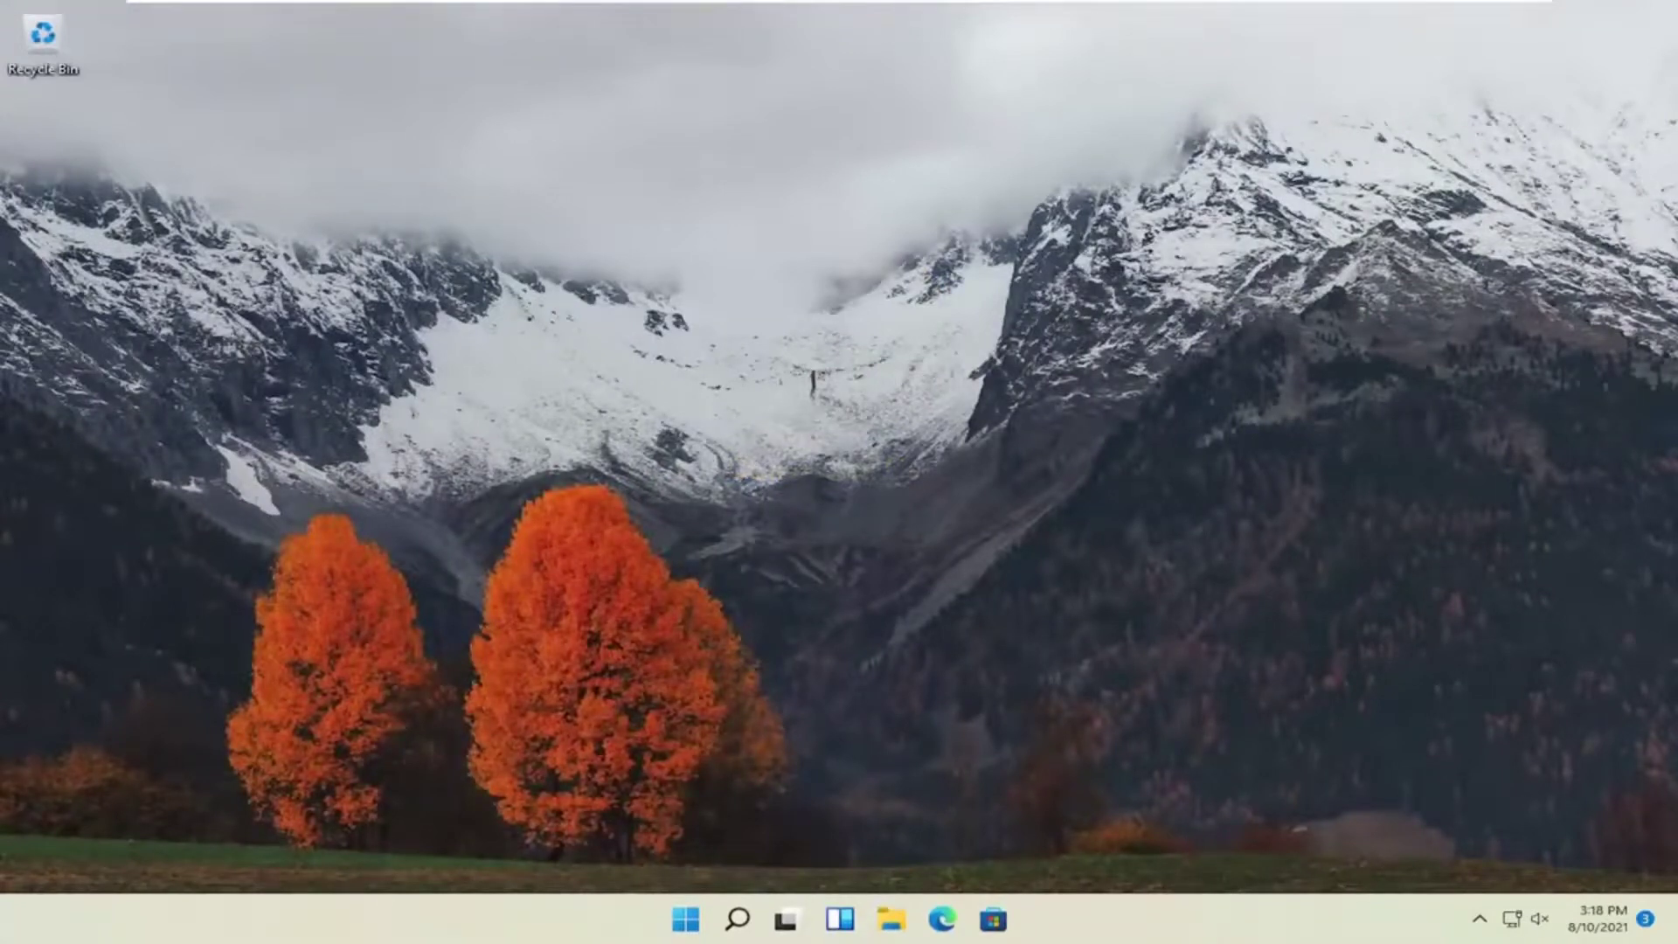
Step: In Edge, search 'google chrome' and download ChromeSetup (1).exe with usage statistics unticked
{"action": "left_click", "coordinate": [944, 920]}
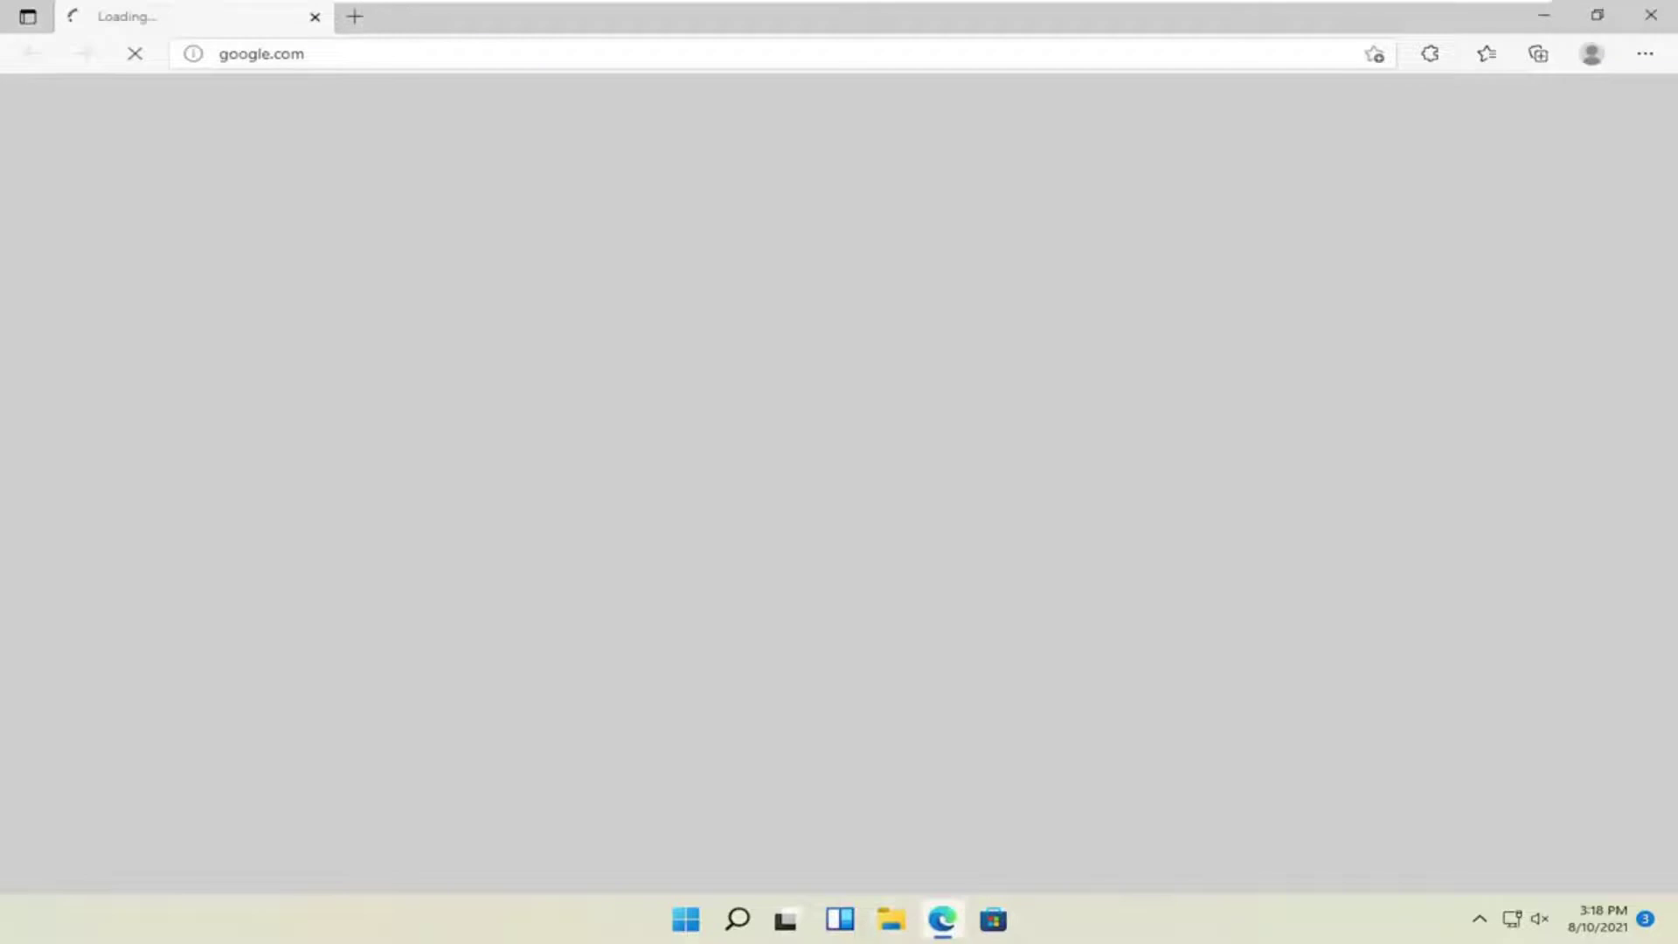
{"action": "left_click", "coordinate": [353, 61]}
{"action": "type", "text": "google chrome"}
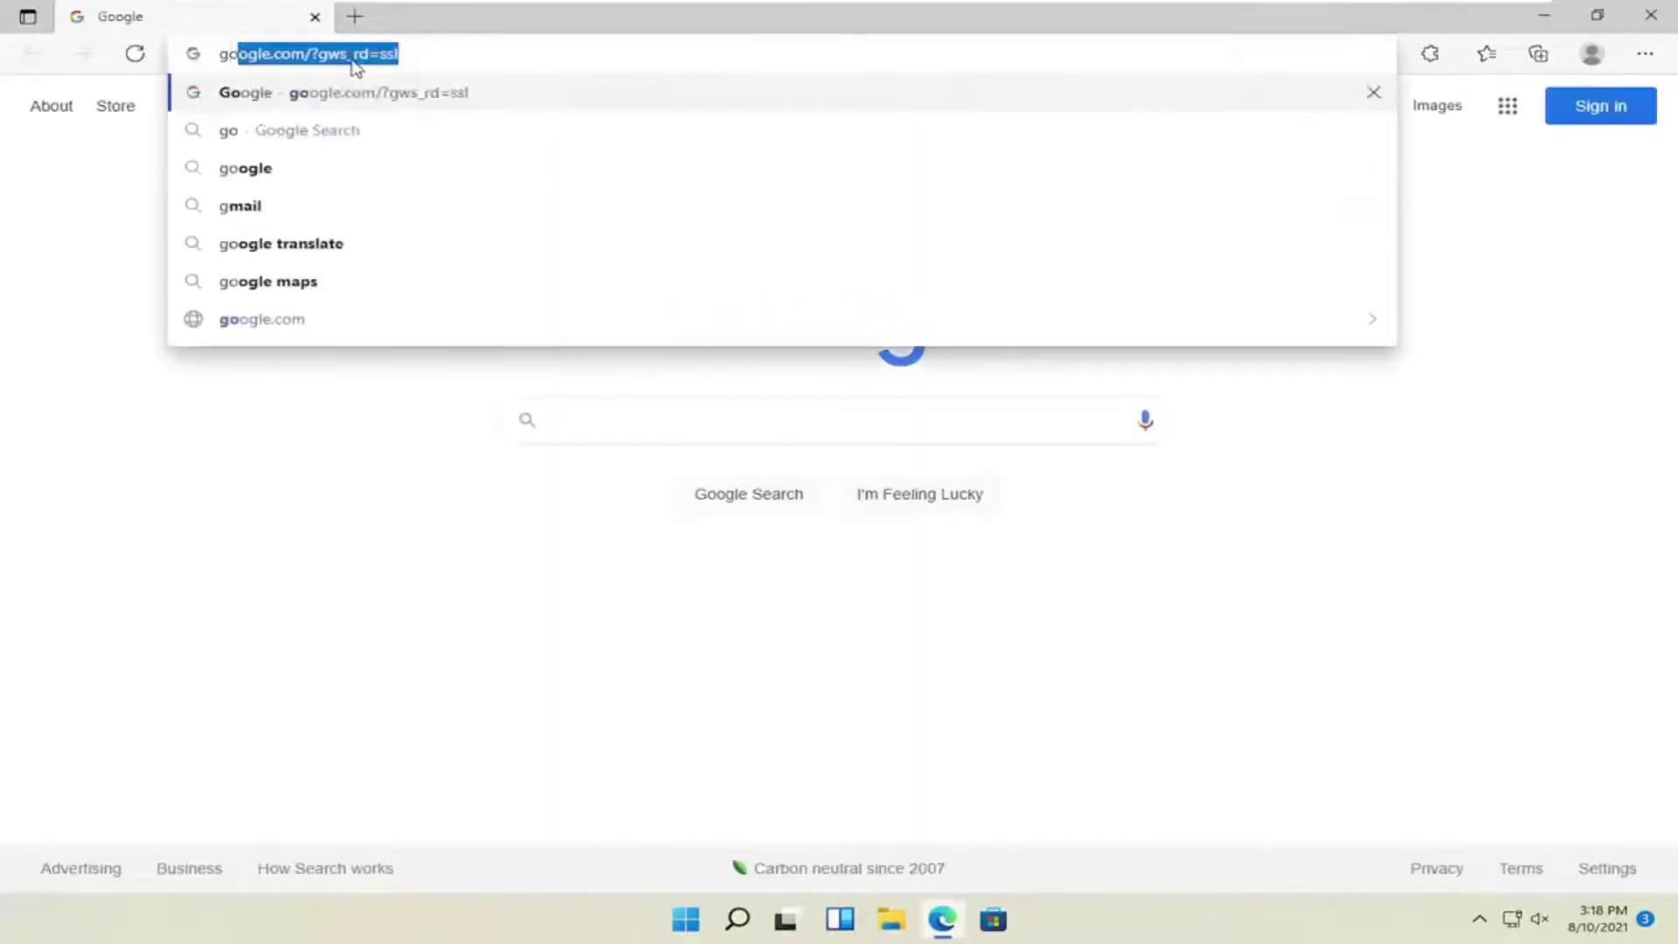
{"action": "key", "text": "Return"}
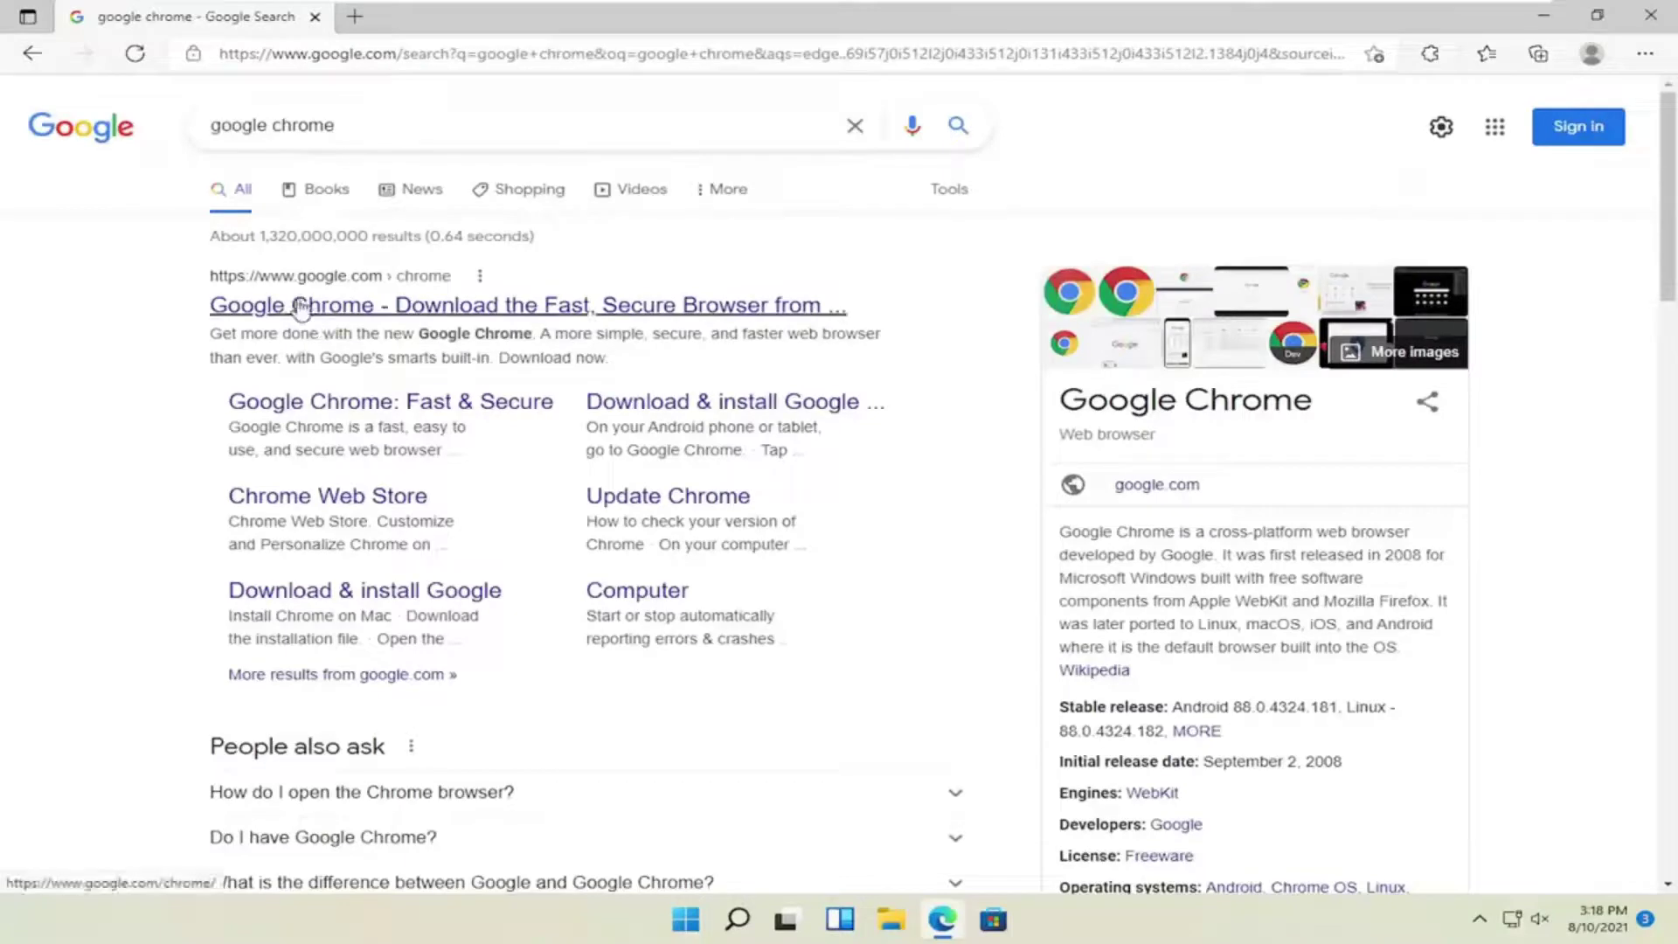
{"action": "left_click", "coordinate": [355, 306]}
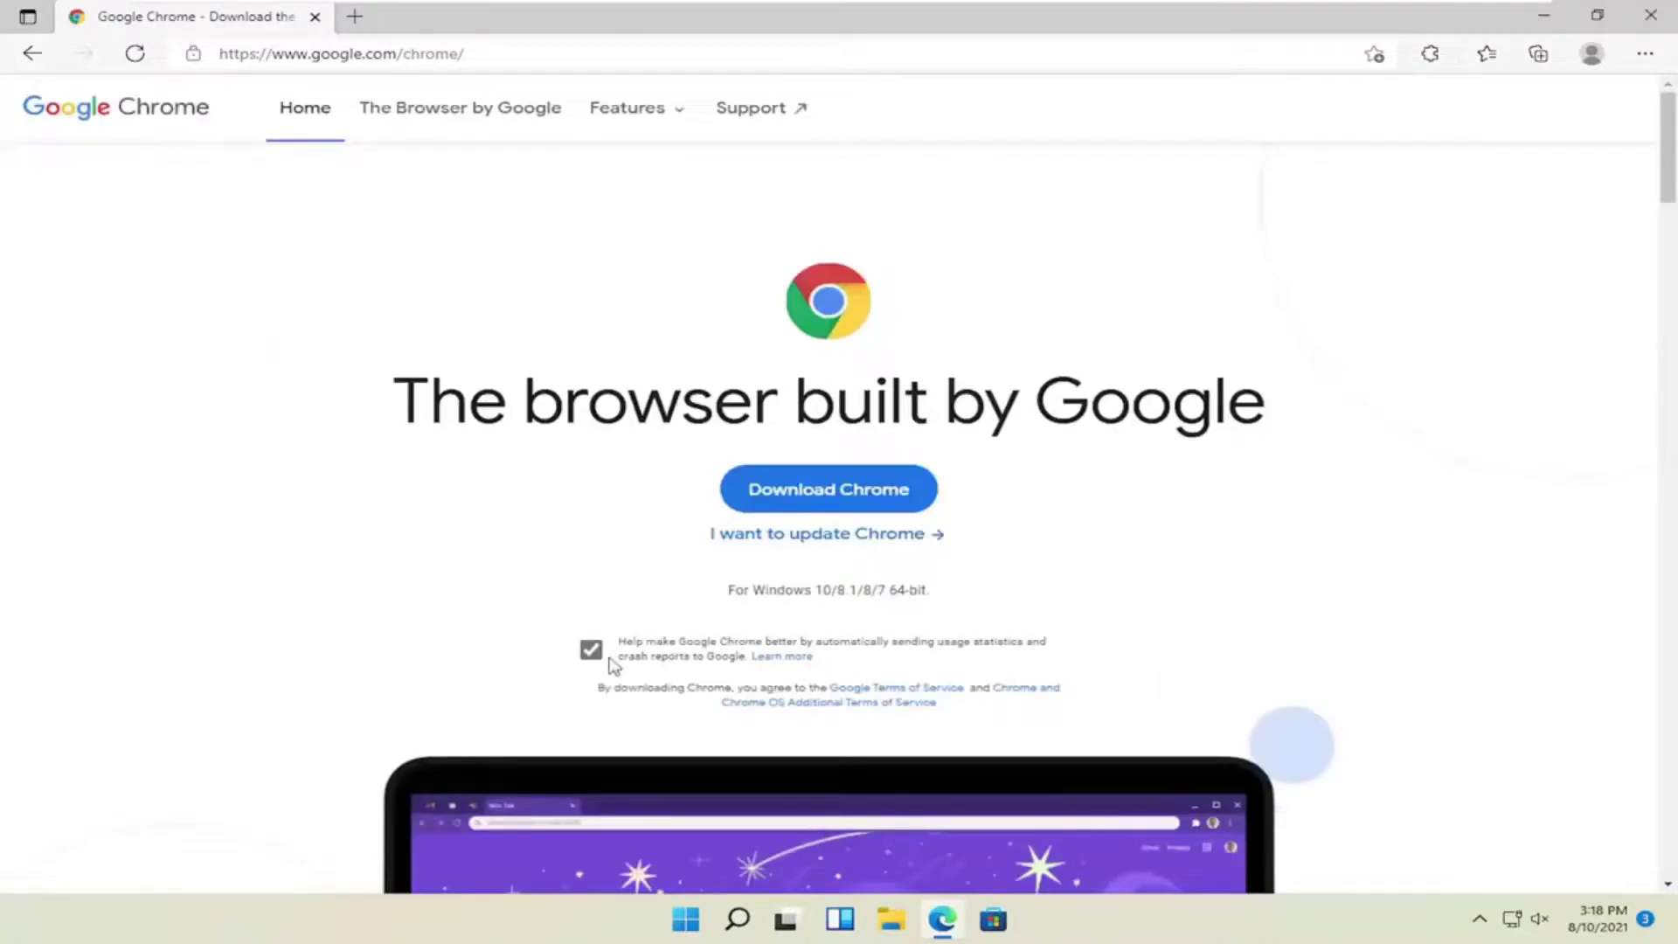
{"action": "left_click", "coordinate": [591, 649]}
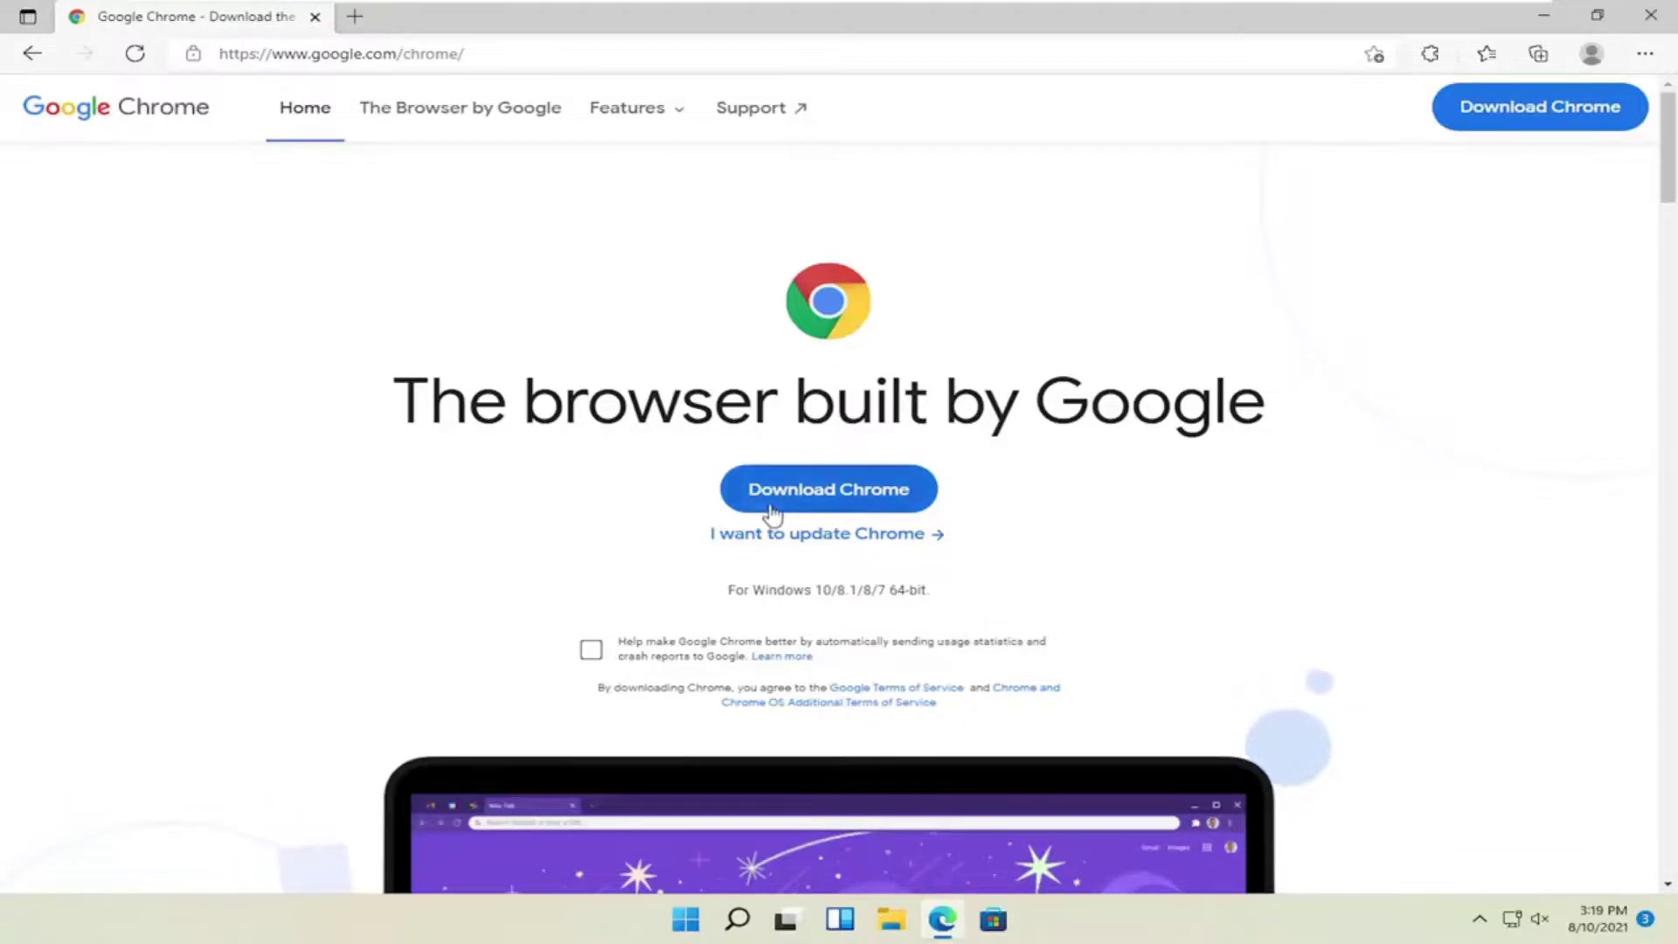
{"action": "left_click", "coordinate": [820, 500]}
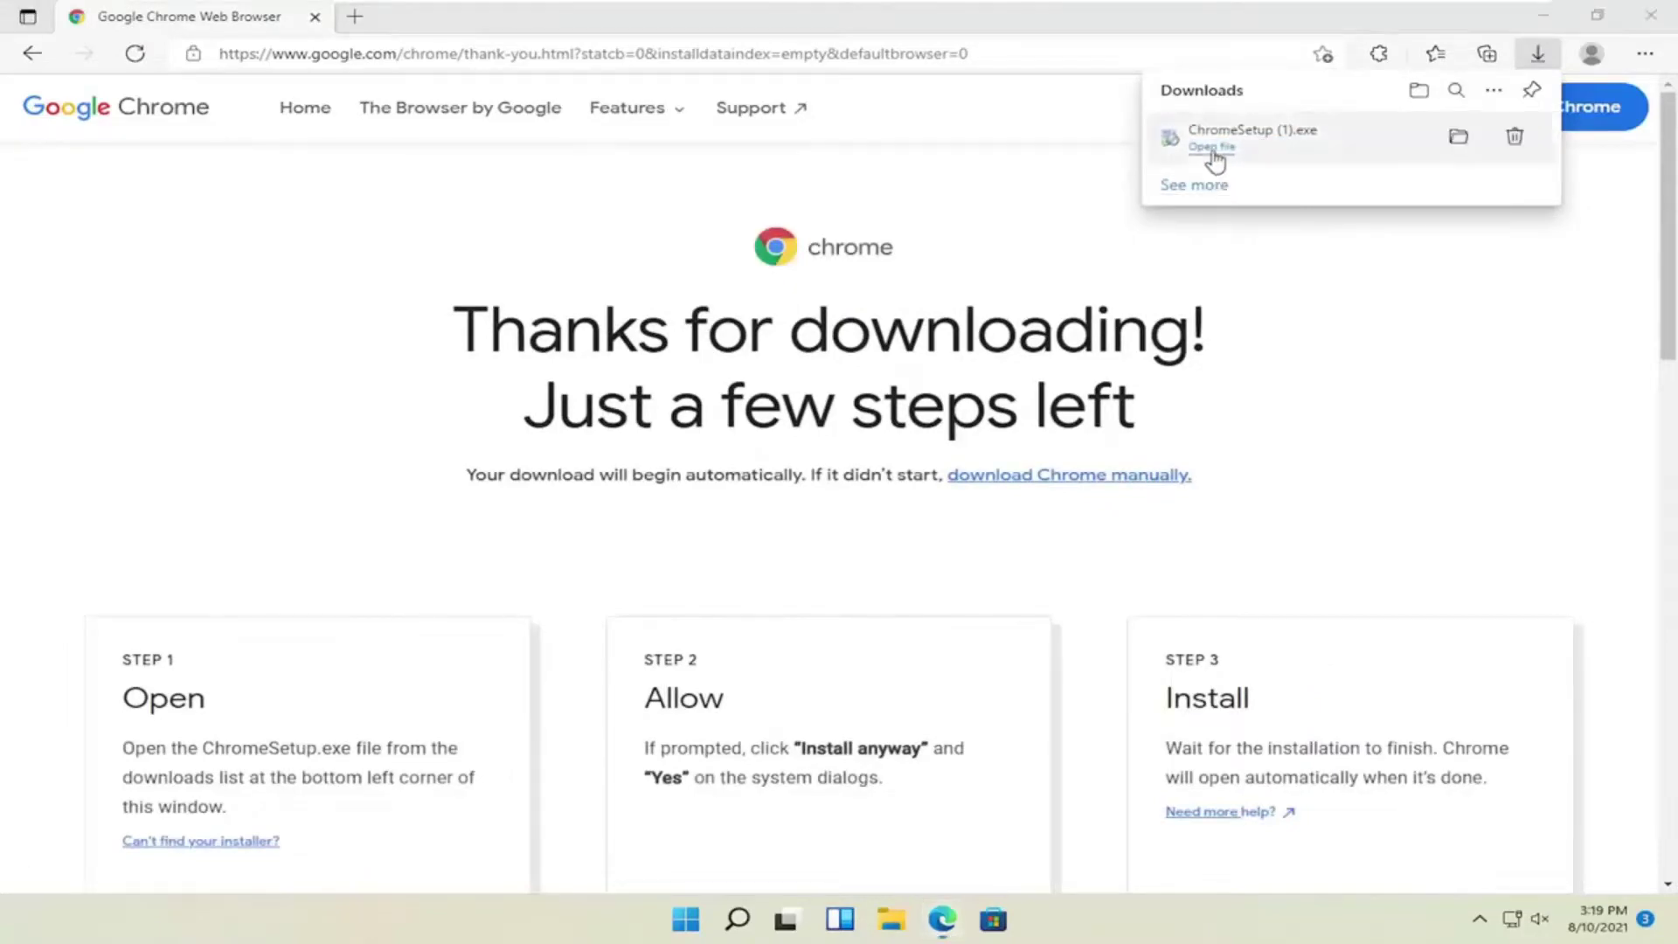
Step: Run ChromeSetup (1).exe to reinstall Chrome, close all Edge windows, then close the new Chrome window
{"action": "left_click", "coordinate": [1219, 154]}
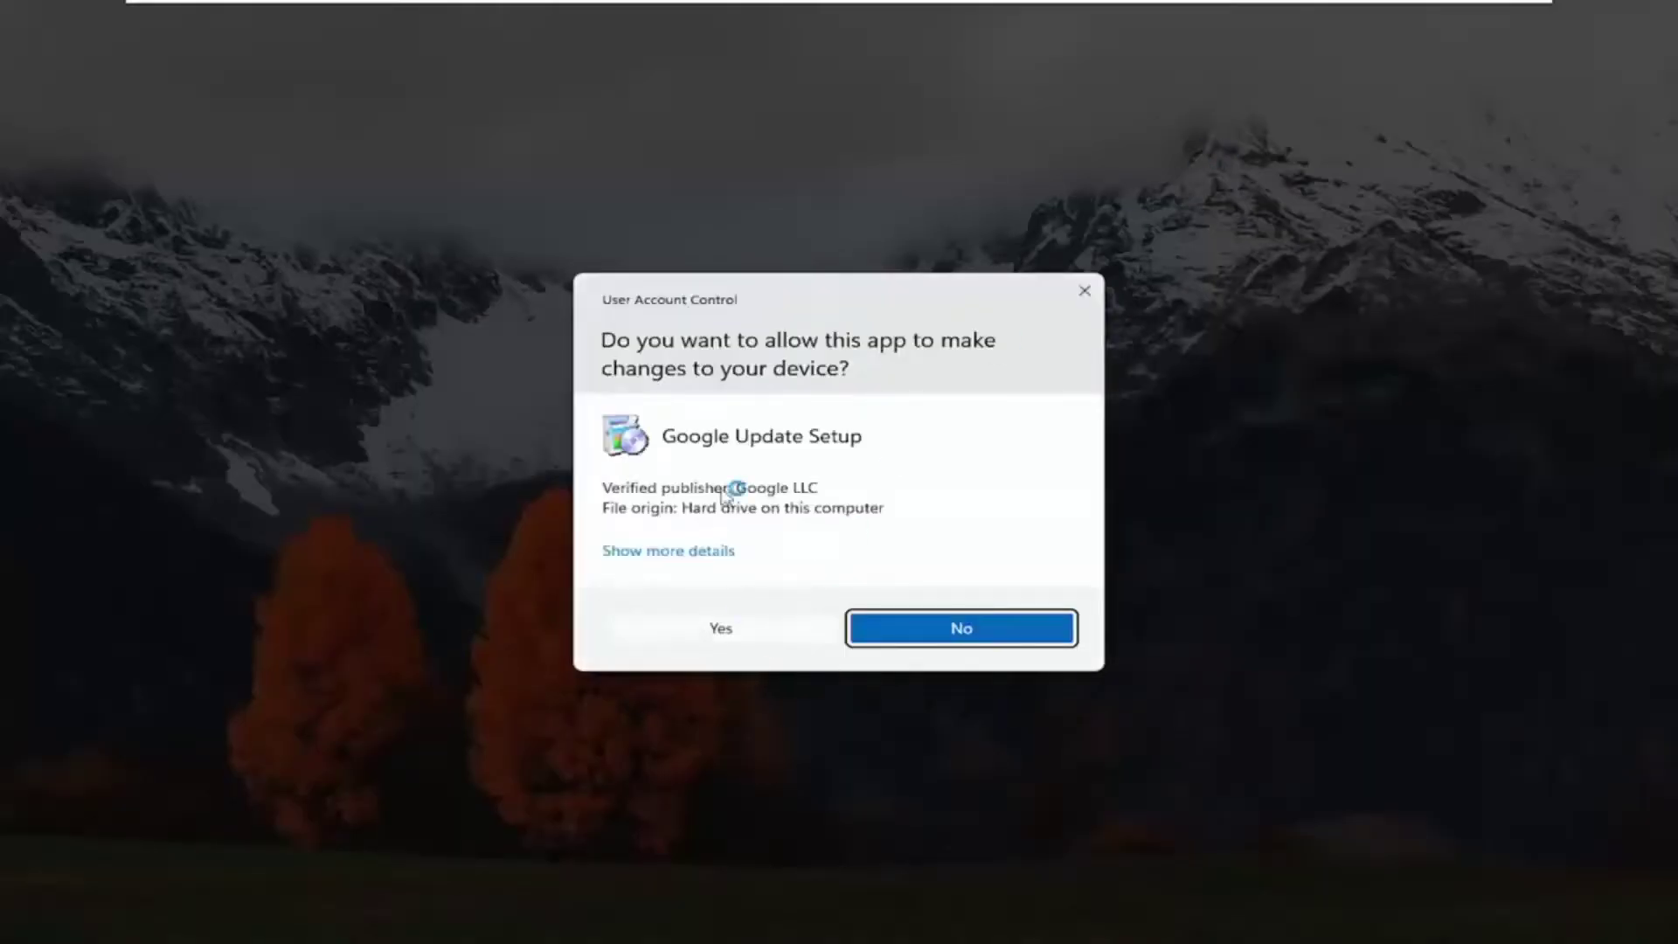
{"action": "left_click", "coordinate": [726, 629]}
{"action": "left_click", "coordinate": [1536, 40]}
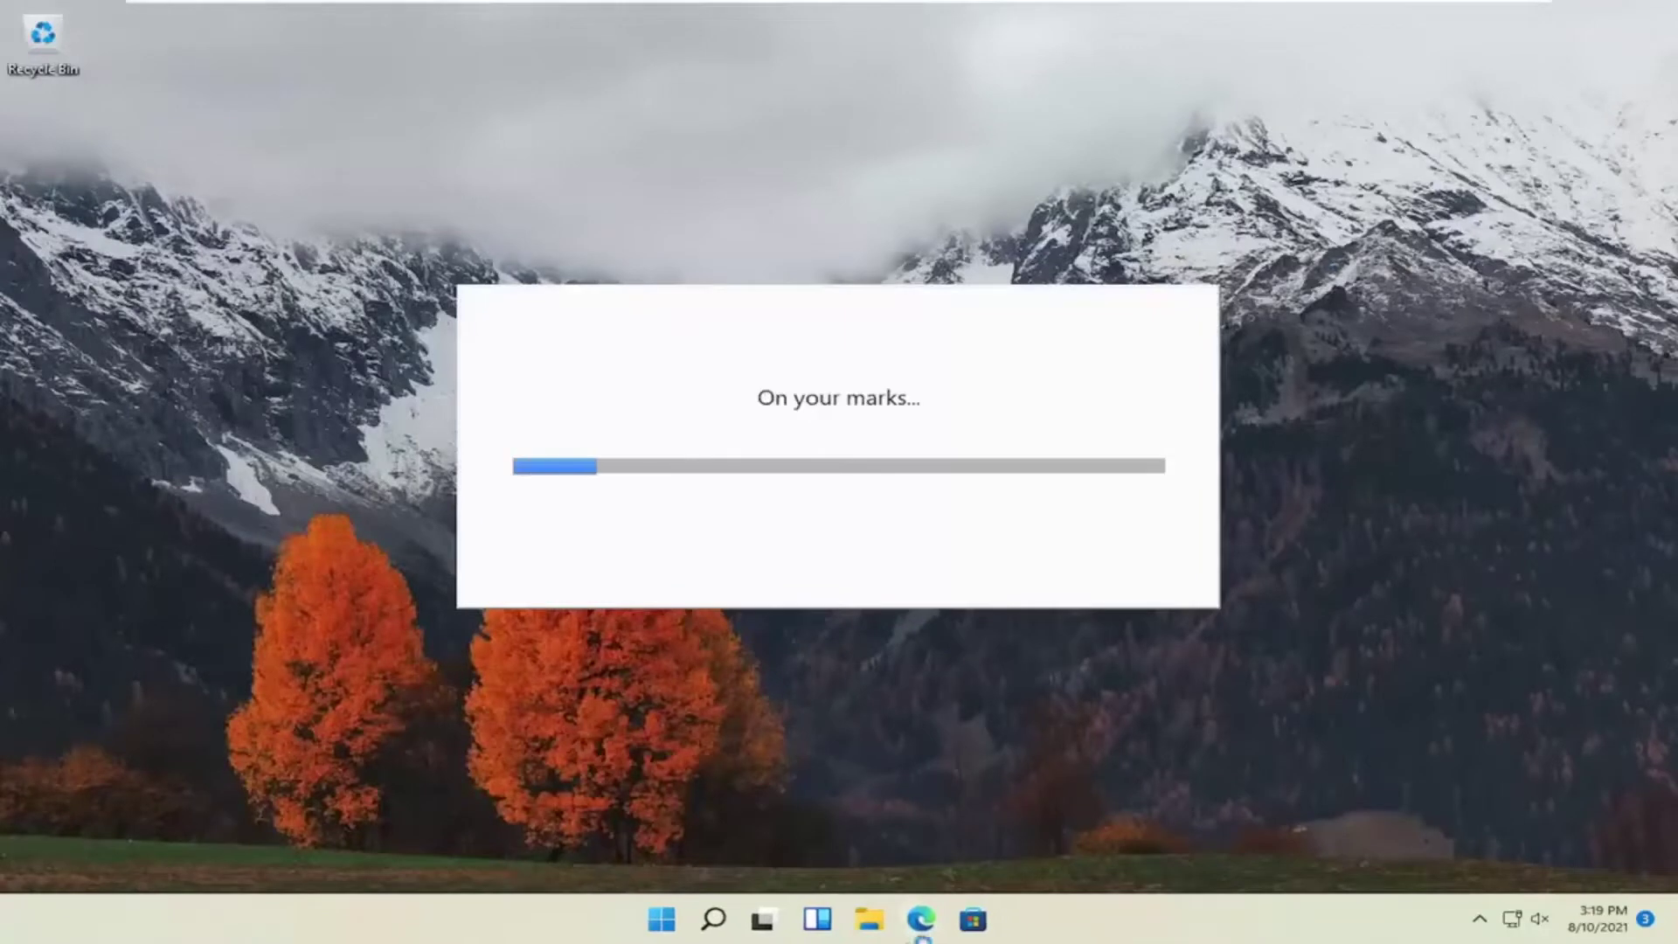
{"action": "right_click", "coordinate": [916, 924]}
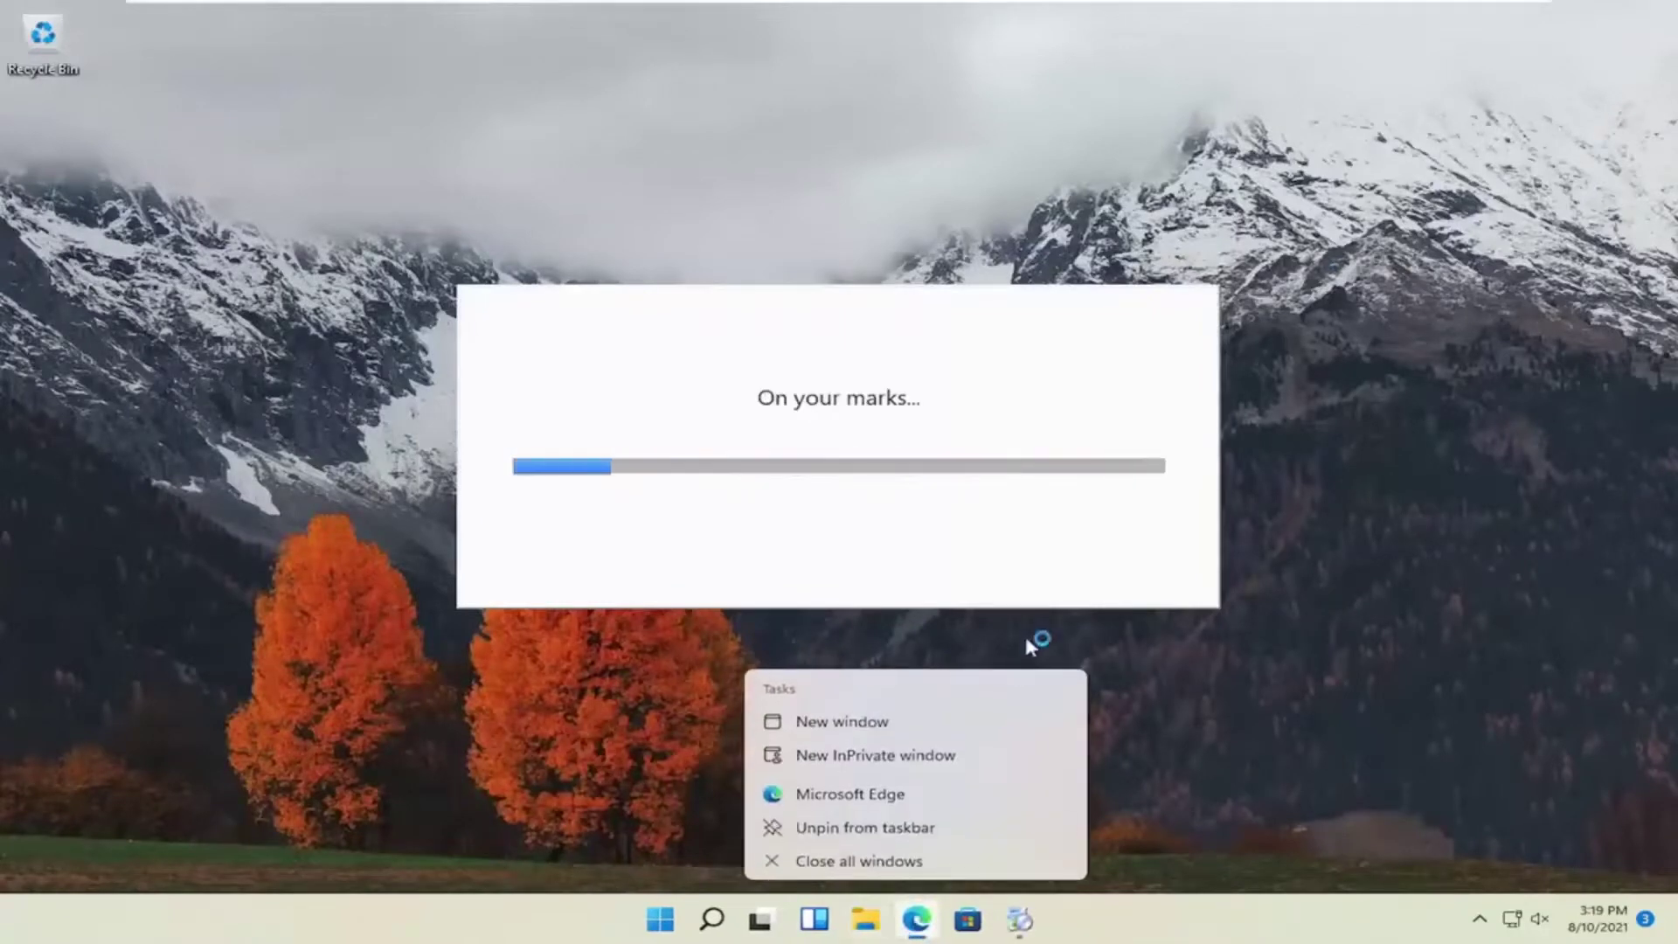
{"action": "left_click", "coordinate": [813, 858]}
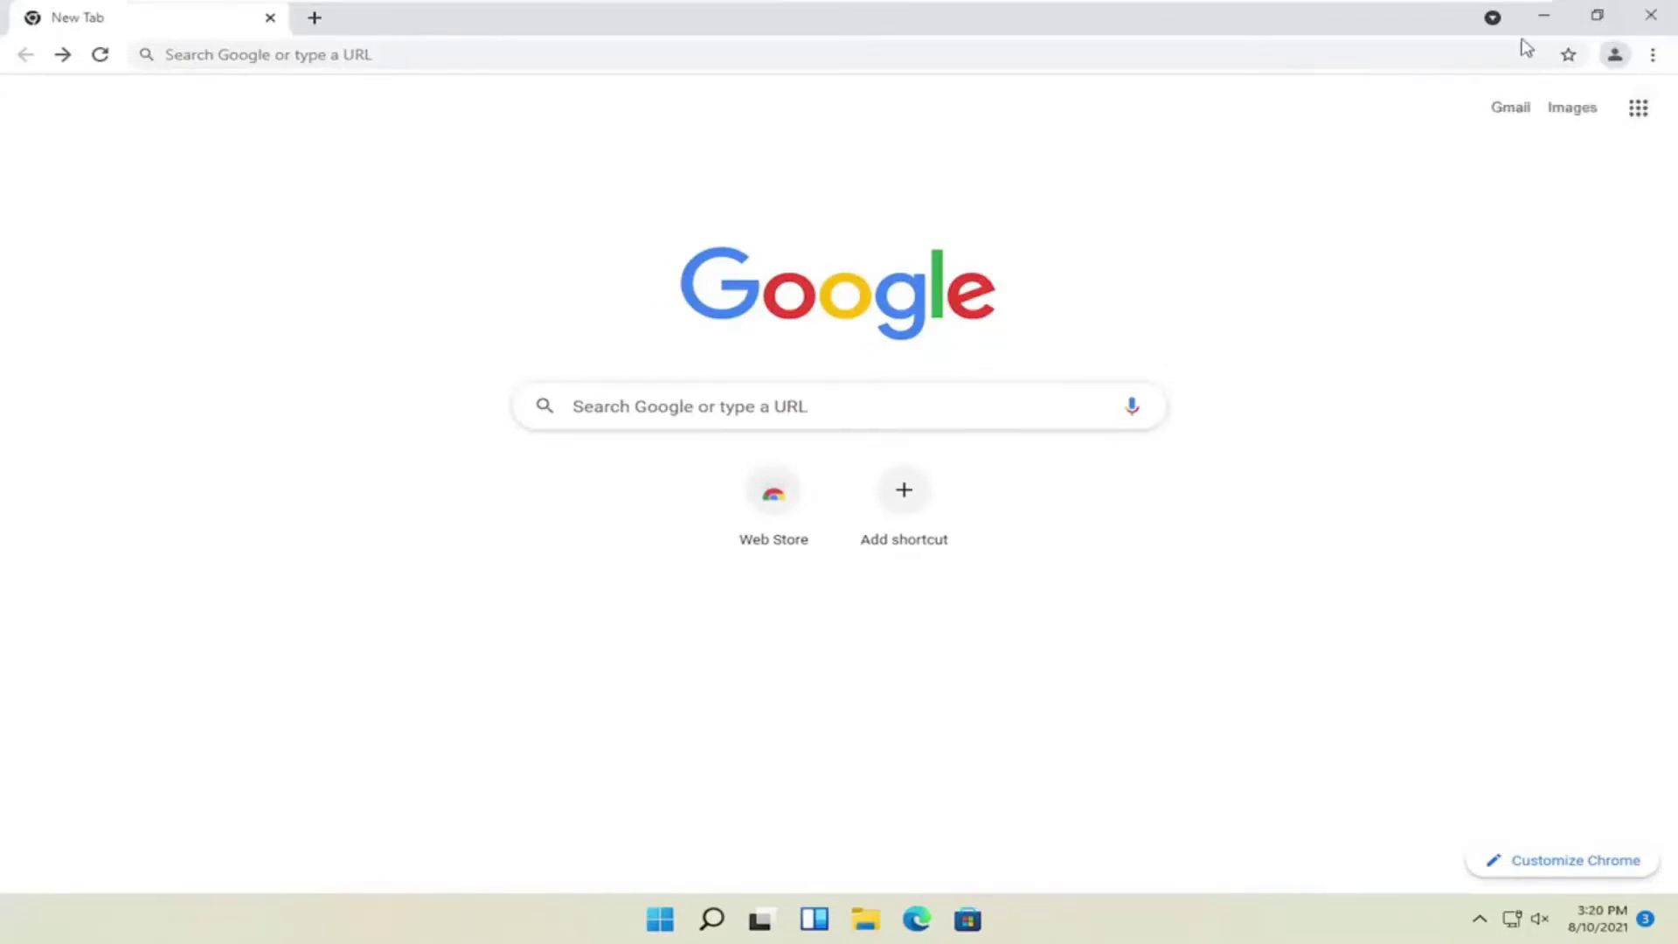
{"action": "left_click", "coordinate": [1649, 18]}
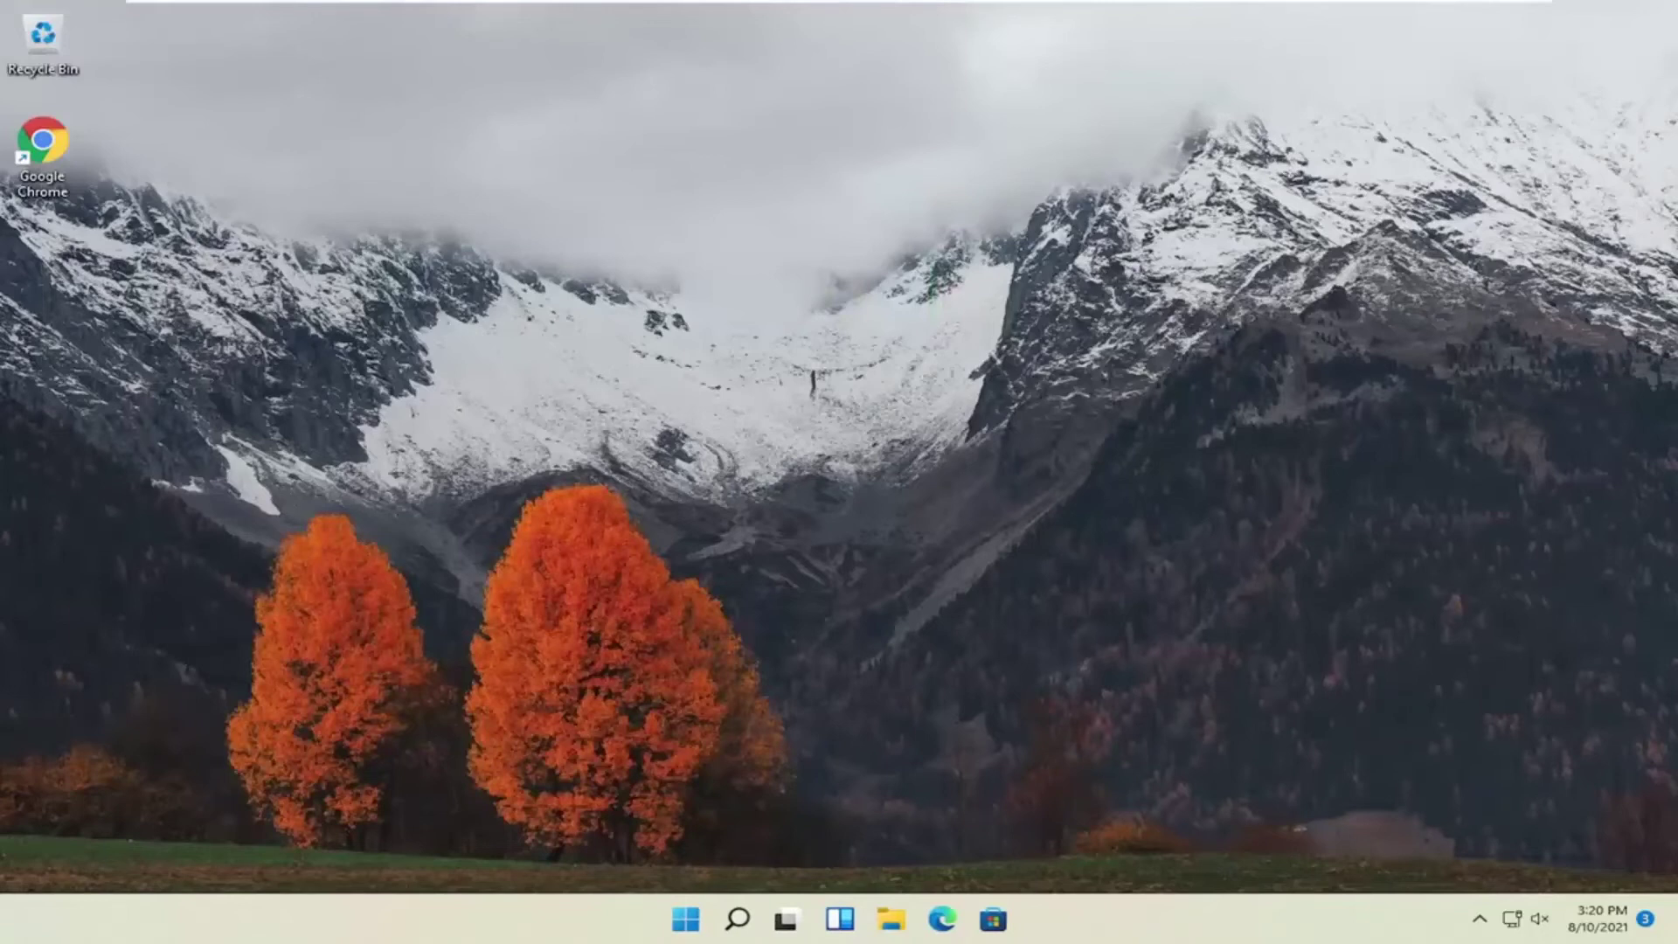